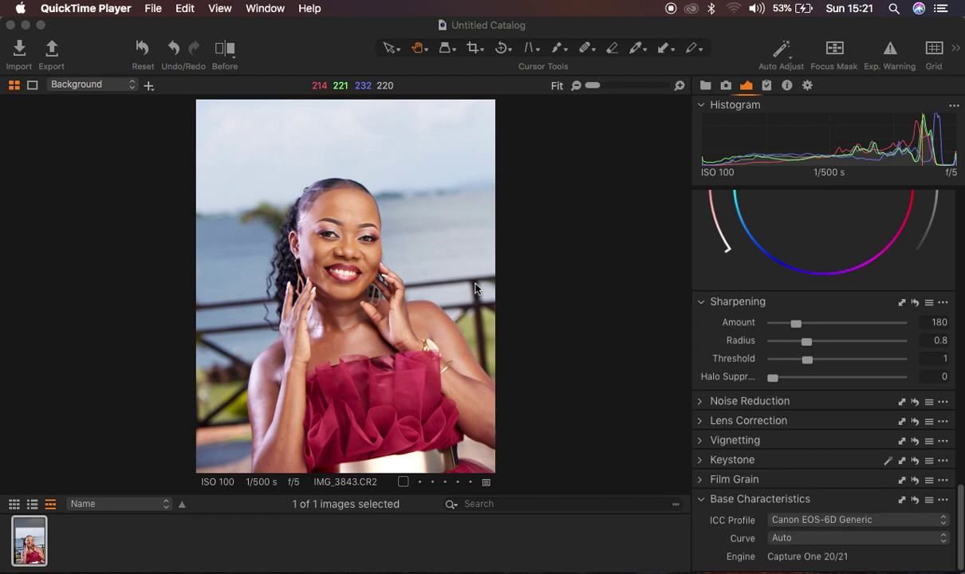
left_click(273, 34)
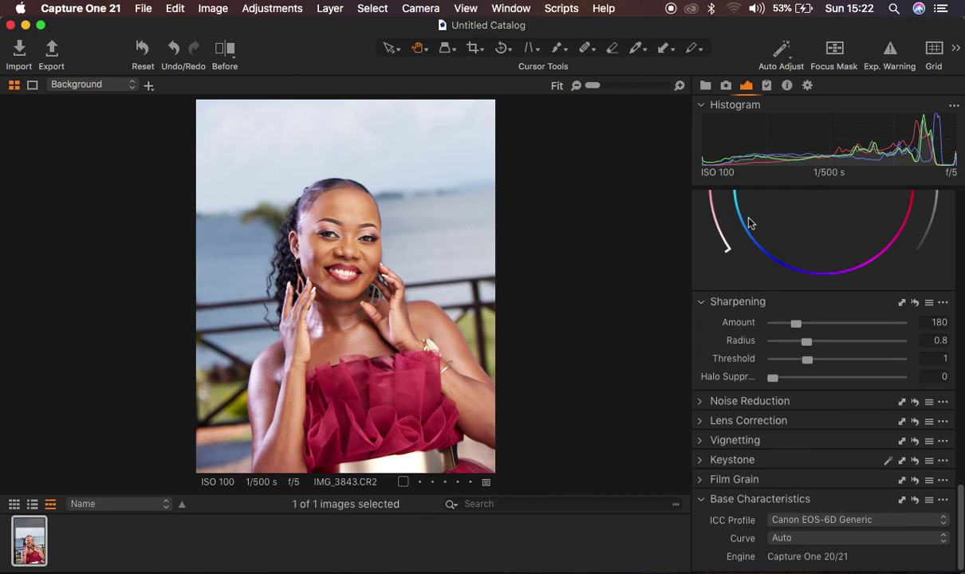
left_click(501, 8)
mouse_move(527, 29)
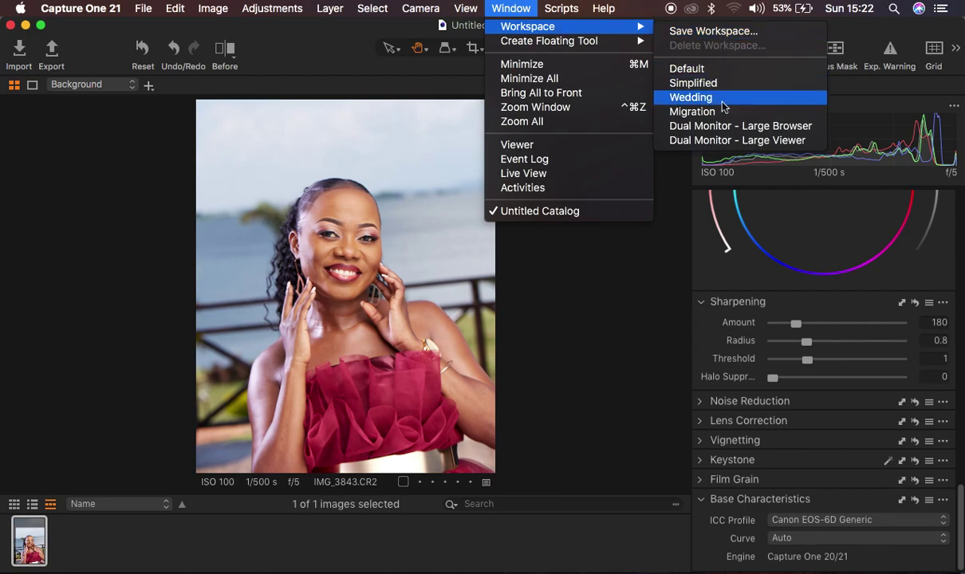
left_click(708, 242)
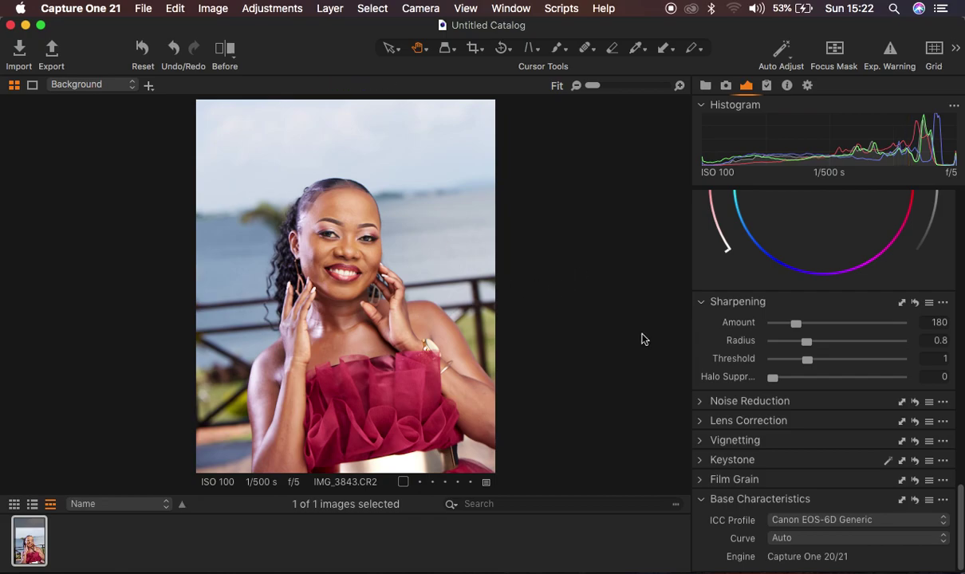
Add a filled adjustment layer and set its High Dynamic Range Highlight to -100 and White to the minimum.
scroll(873, 304, "up", 10)
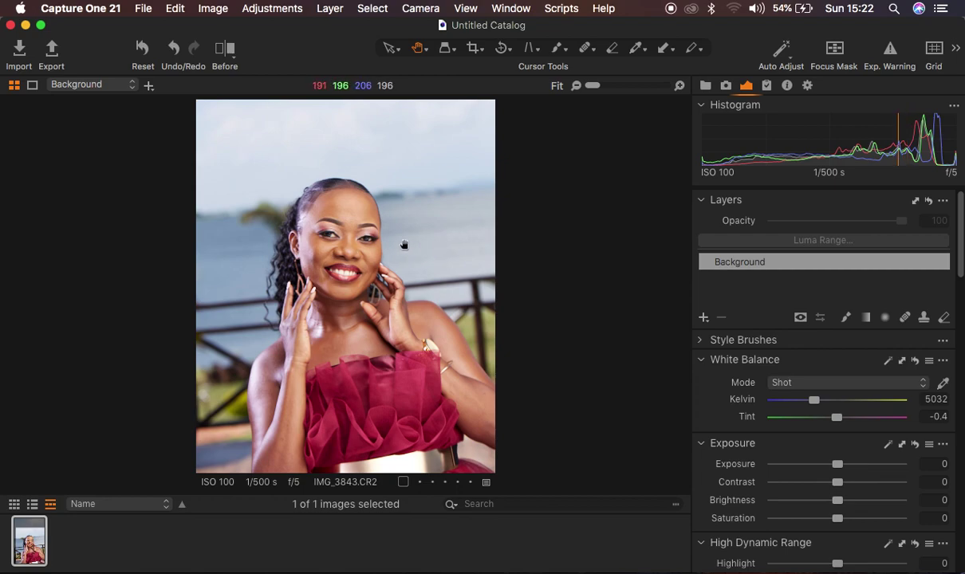
left_click(702, 318)
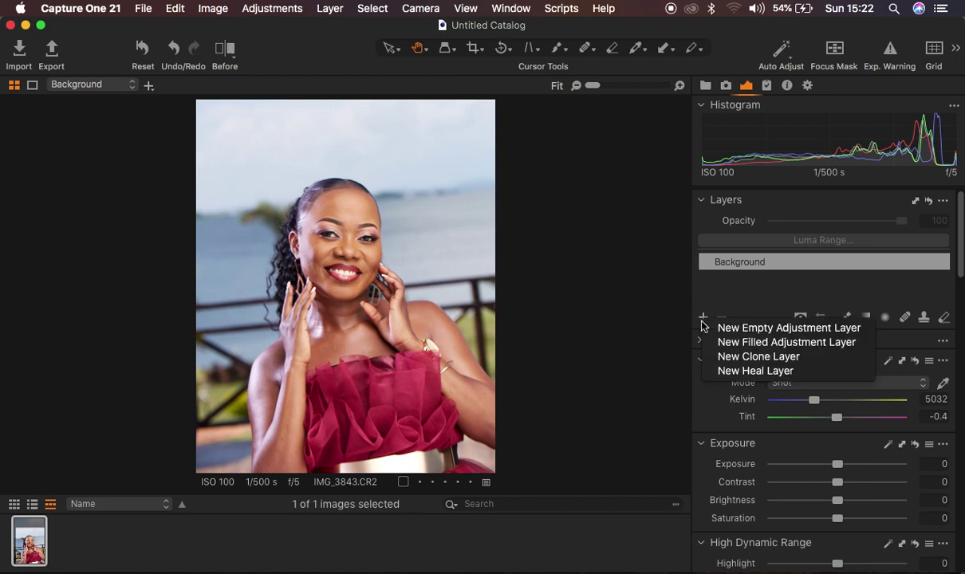
left_click(756, 342)
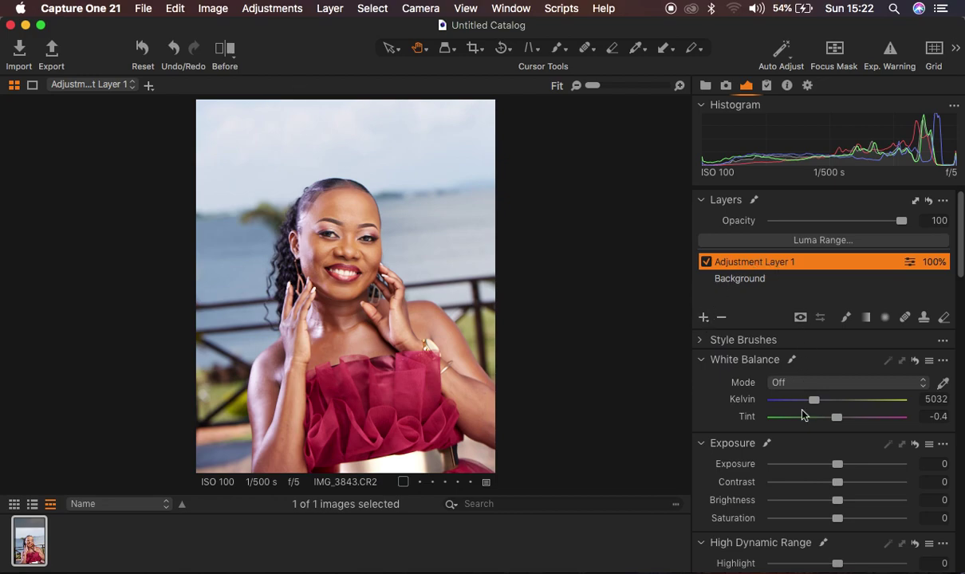
scroll(804, 420, "down", 5)
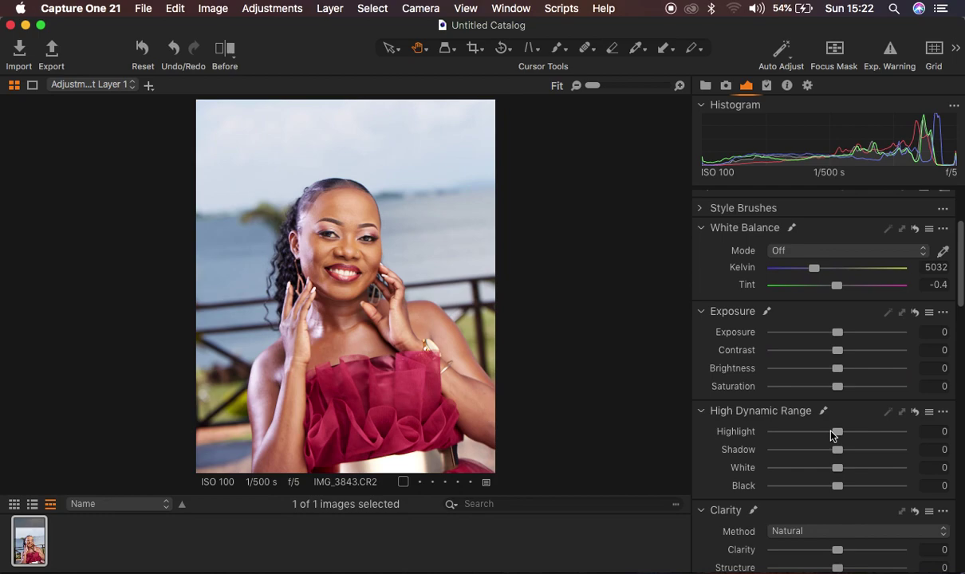
left_click_drag(834, 433, 732, 418)
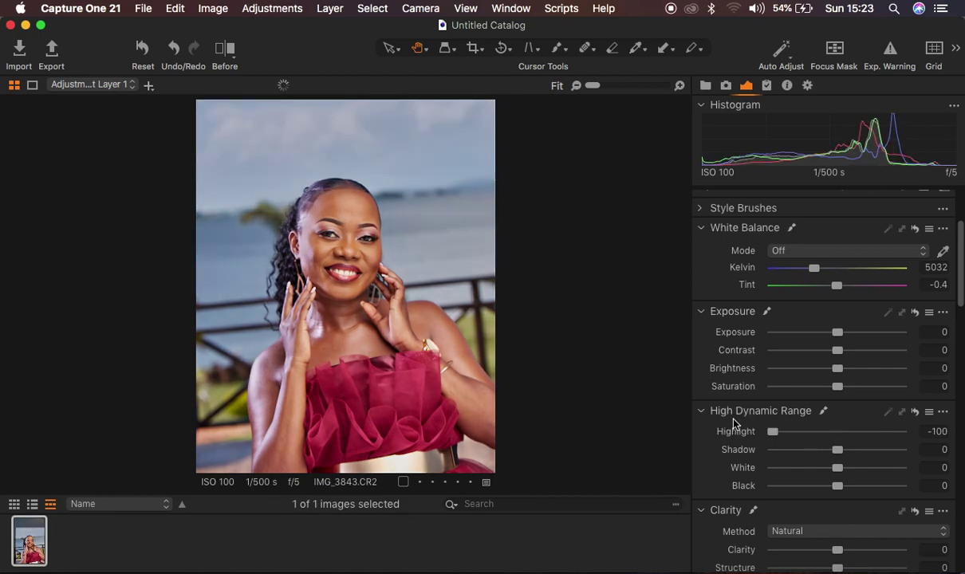
left_click_drag(835, 468, 724, 466)
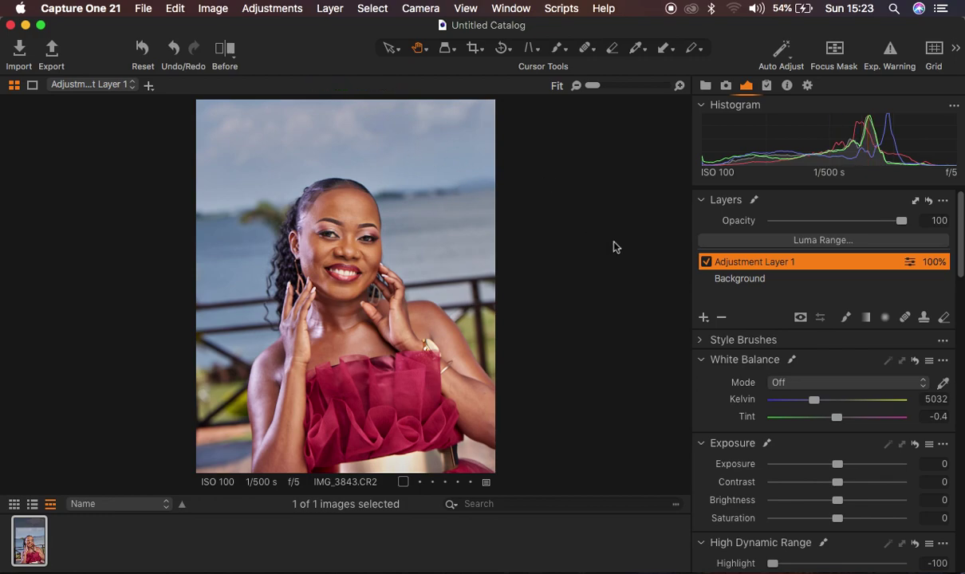
Add a second filled adjustment layer and set its High Dynamic Range Highlight and White to -100.
left_click(704, 319)
left_click(755, 340)
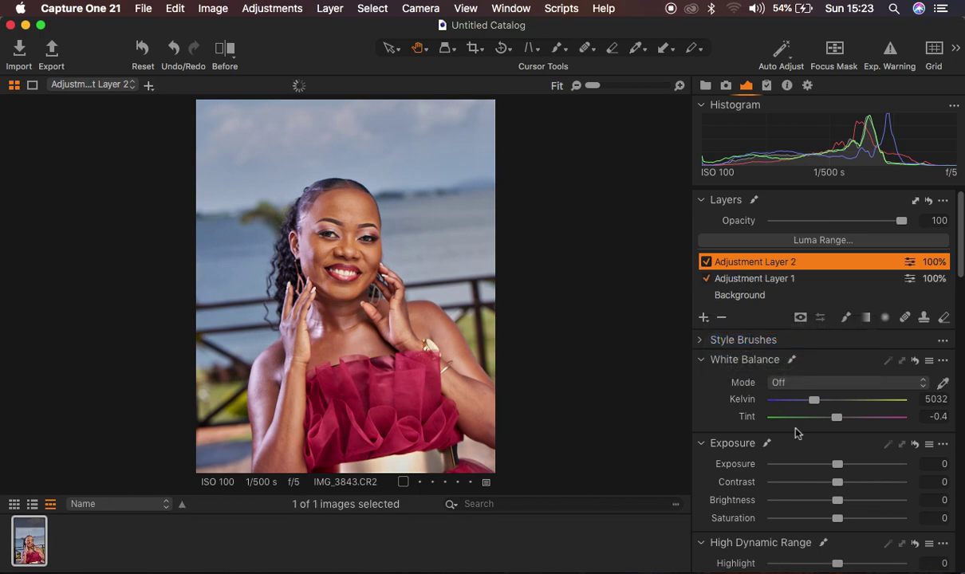
scroll(796, 433, "down", 5)
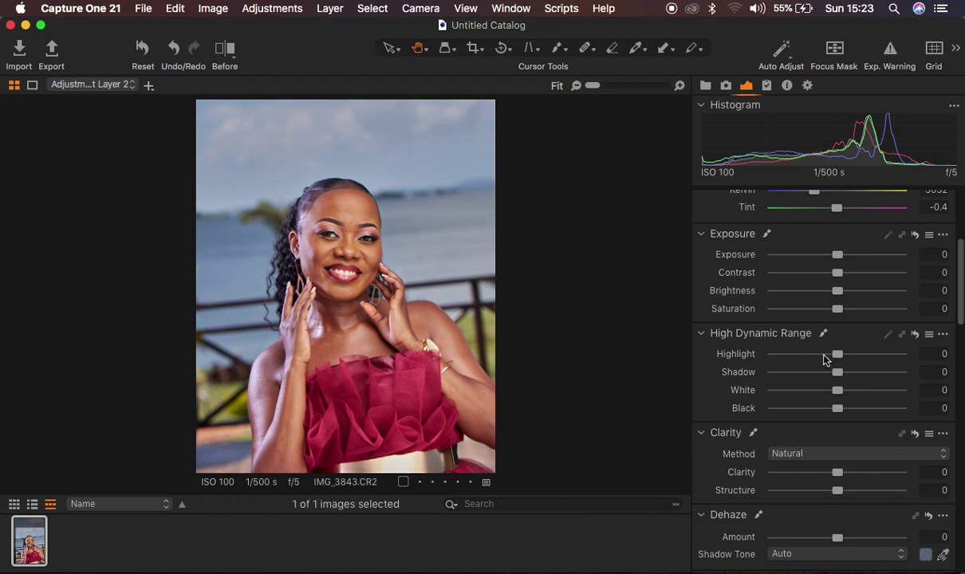
left_click_drag(825, 358, 699, 351)
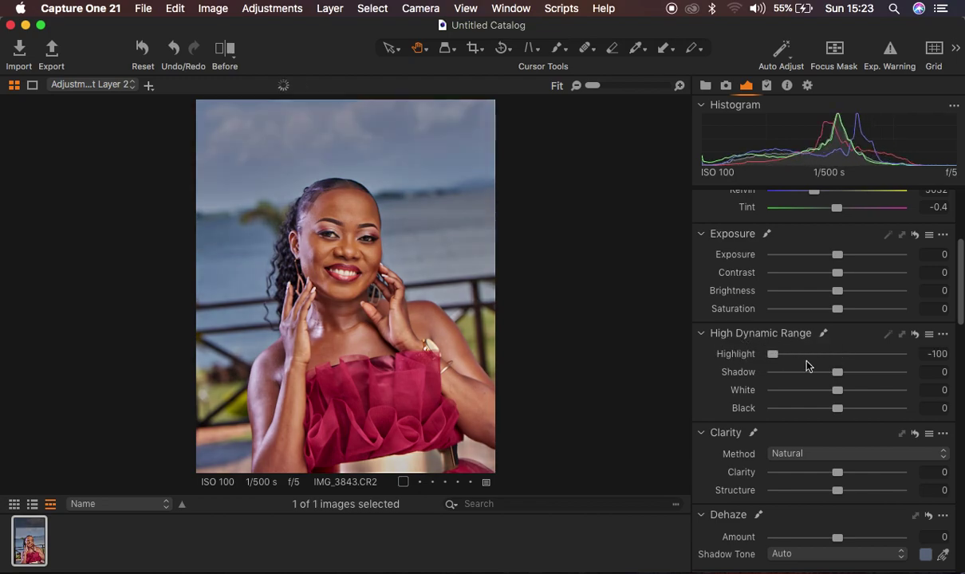
left_click_drag(837, 390, 758, 390)
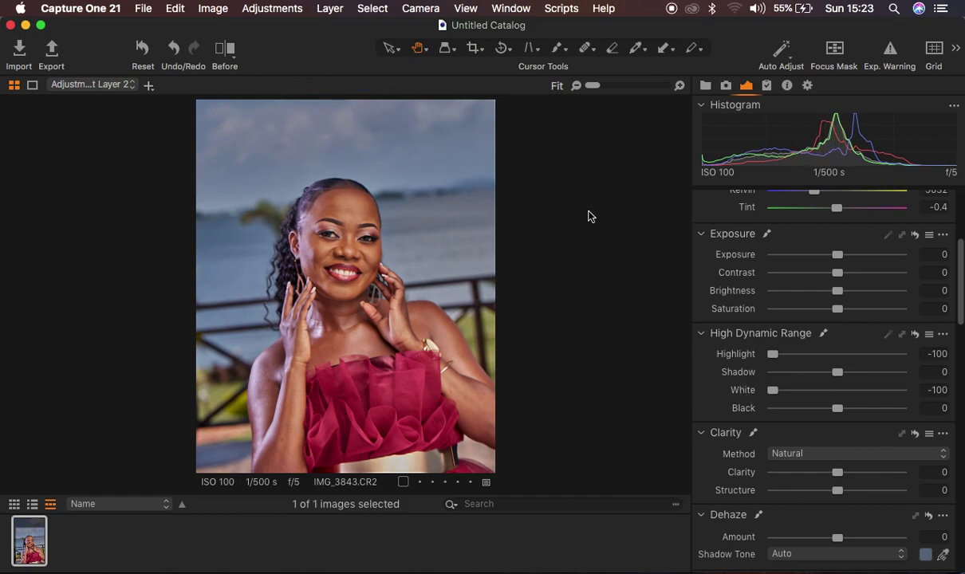
Compare the original and edited portrait with the split Before/After view, revealing the edited version across the whole image.
left_click(225, 48)
left_click_drag(345, 286, 133, 235)
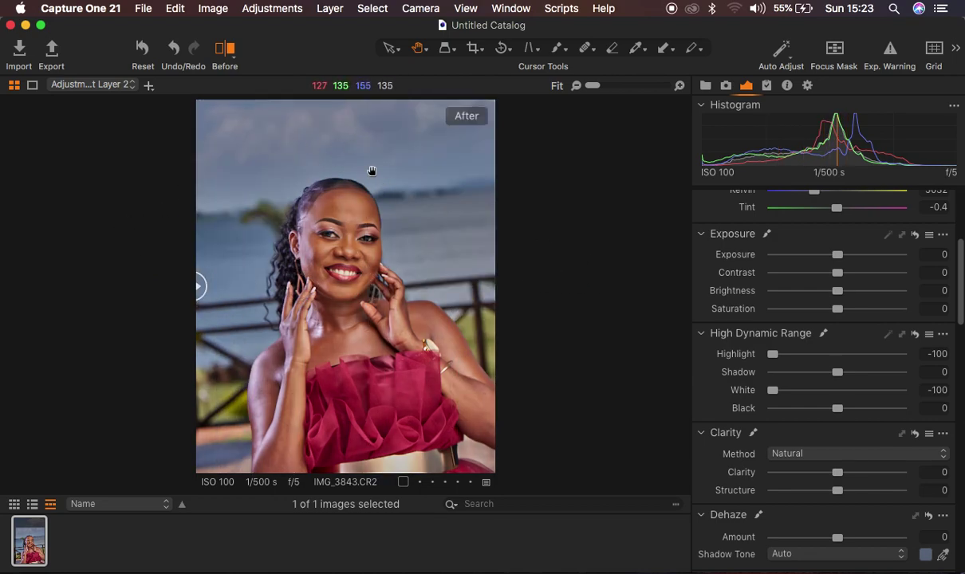
left_click(227, 51)
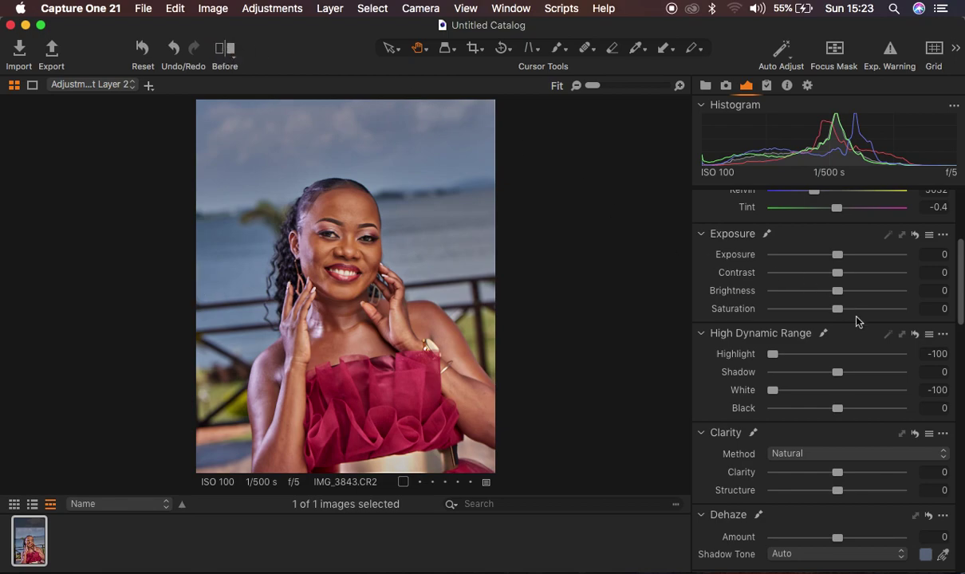
Set Contrast to 4 and Clarity to 4 on the second adjustment layer.
scroll(857, 321, "up", 5)
scroll(858, 320, "down", 5)
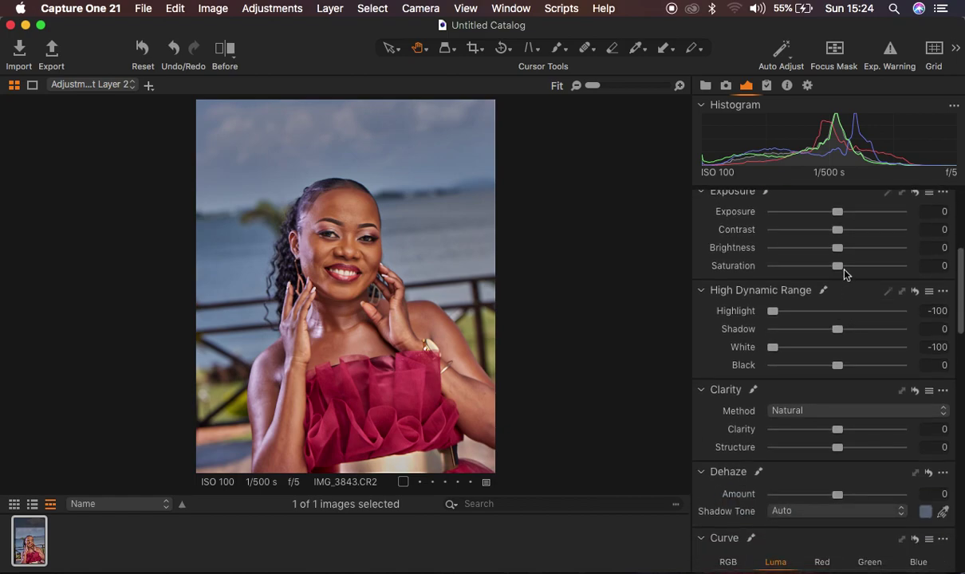
left_click_drag(841, 231, 846, 230)
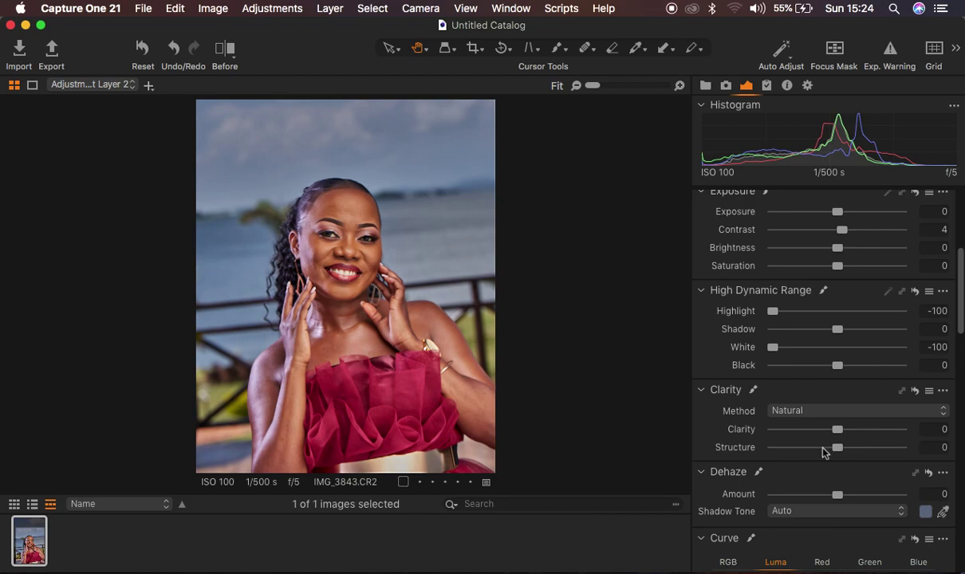
left_click_drag(837, 429, 840, 429)
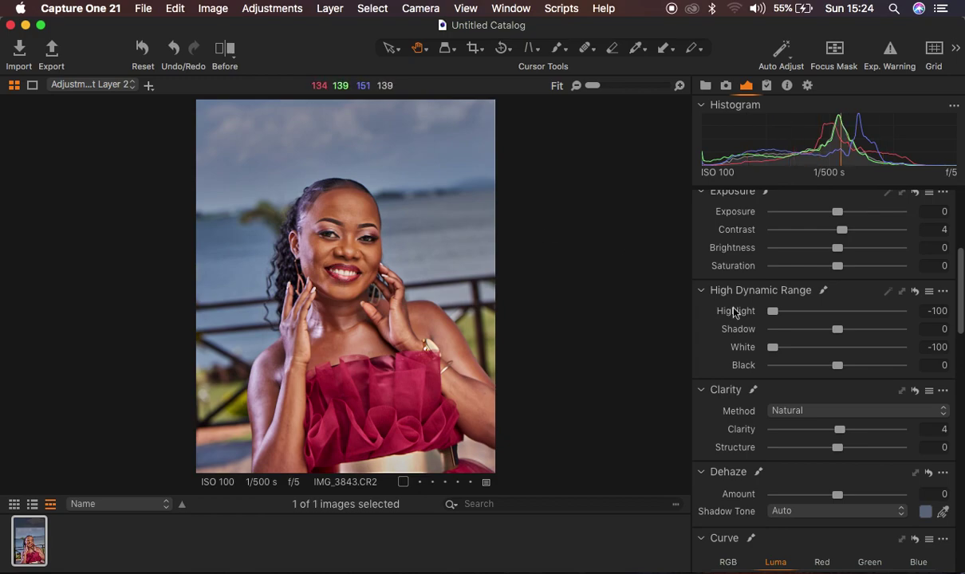
Raise the shadow input point of the RGB Levels to 6 on the second adjustment layer.
scroll(822, 411, "down", 10)
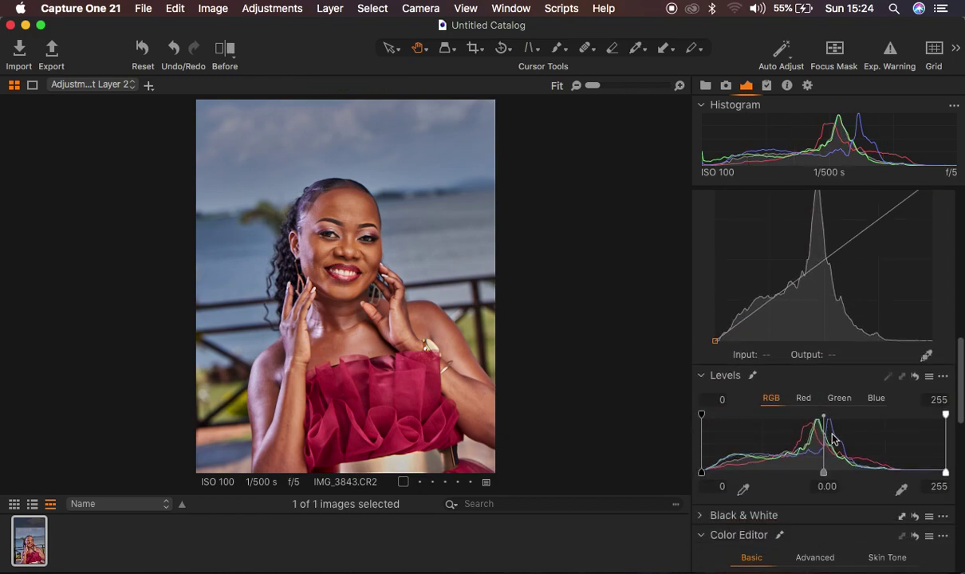
scroll(832, 438, "down", 2)
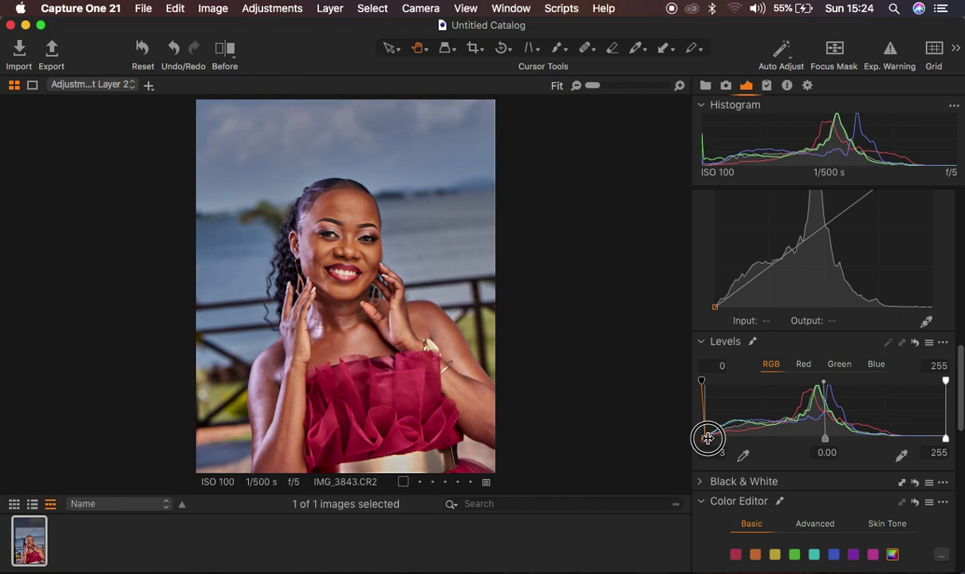
left_click_drag(708, 438, 711, 438)
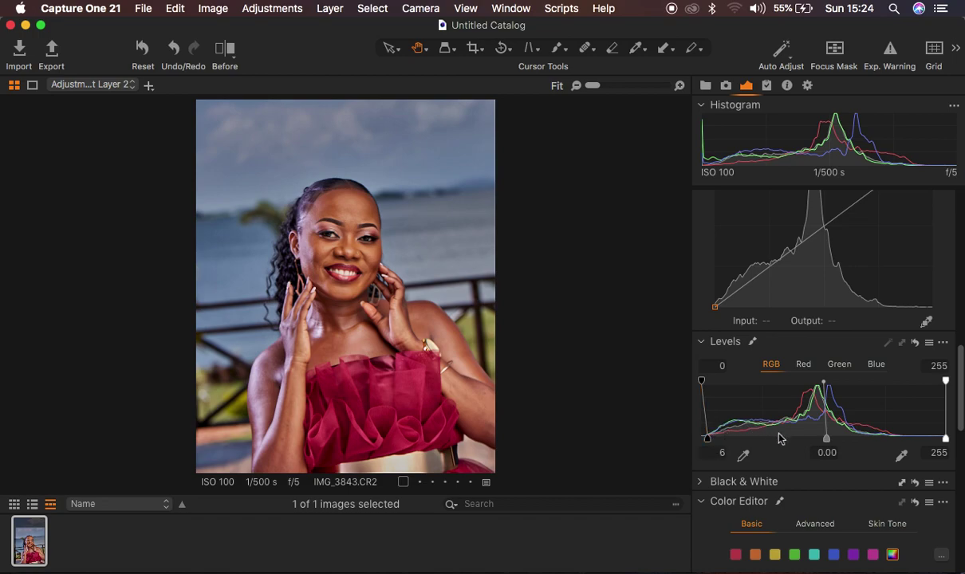
Add a third filled adjustment layer and rename it COLOR GRADE.
scroll(808, 357, "up", 10)
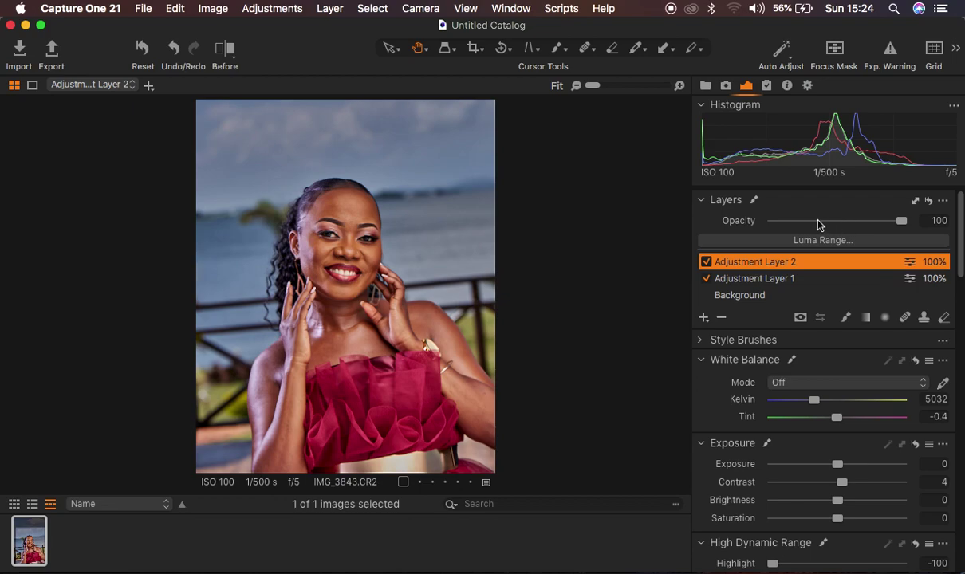
left_click(705, 319)
left_click(746, 338)
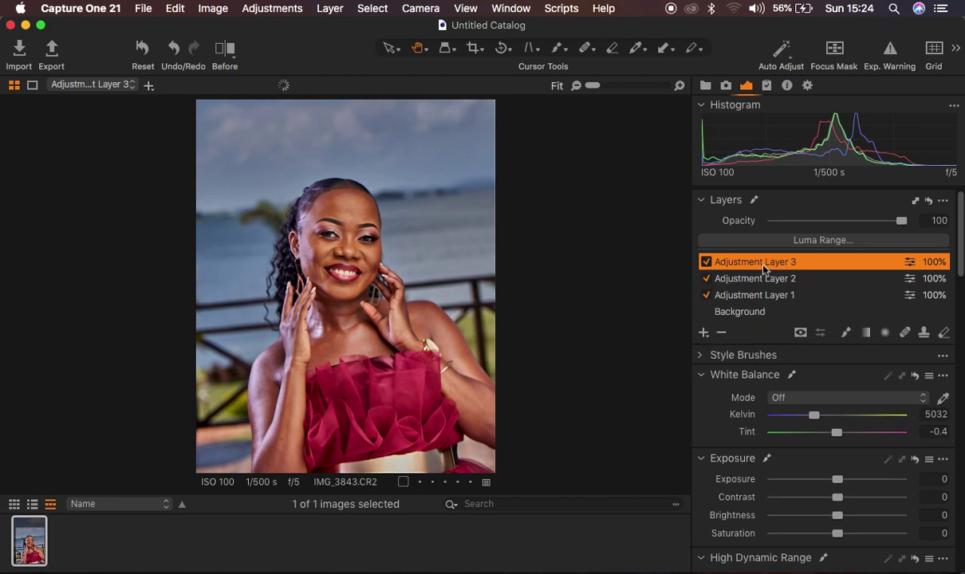
double_click(754, 262)
type("COLOR GRADE")
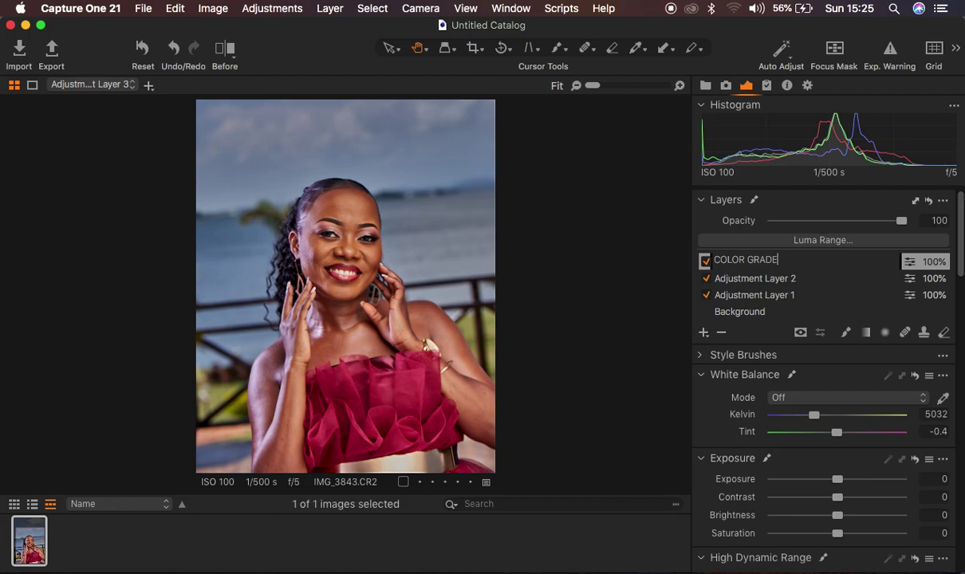
key("Return")
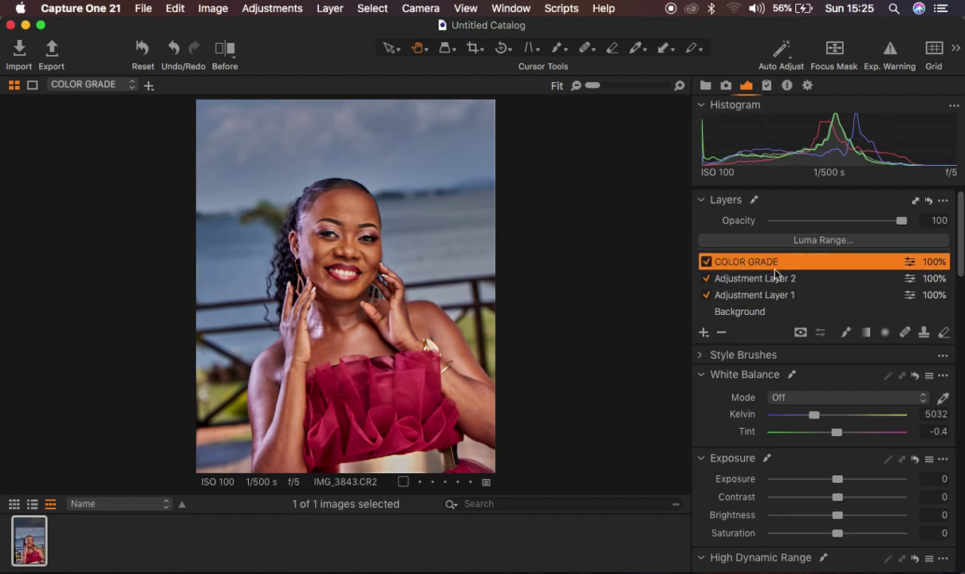
Examine the skin on the face, hands and shoulder at 50% magnification, then return to the full image.
key("super+plus")
key("super+plus")
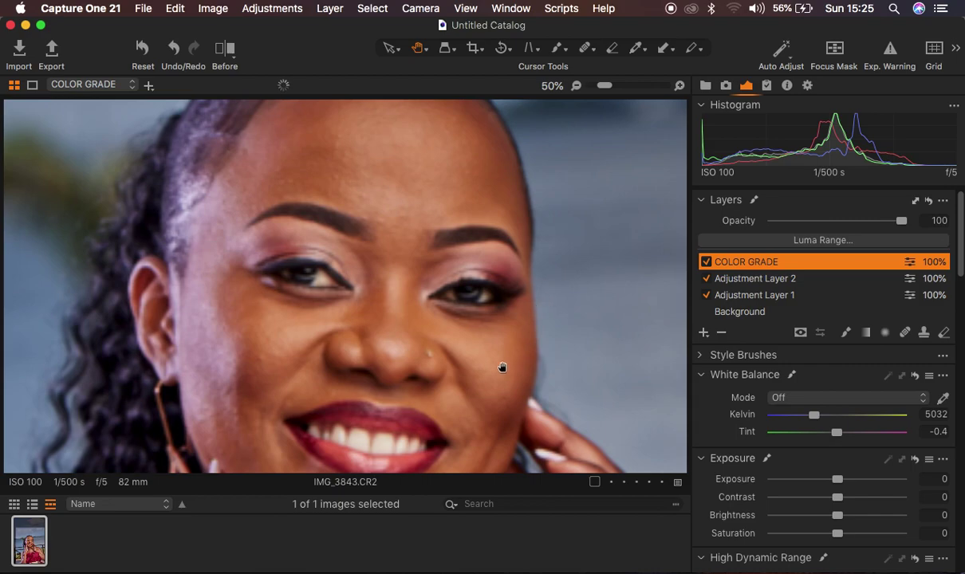
left_click_drag(492, 378, 501, 200)
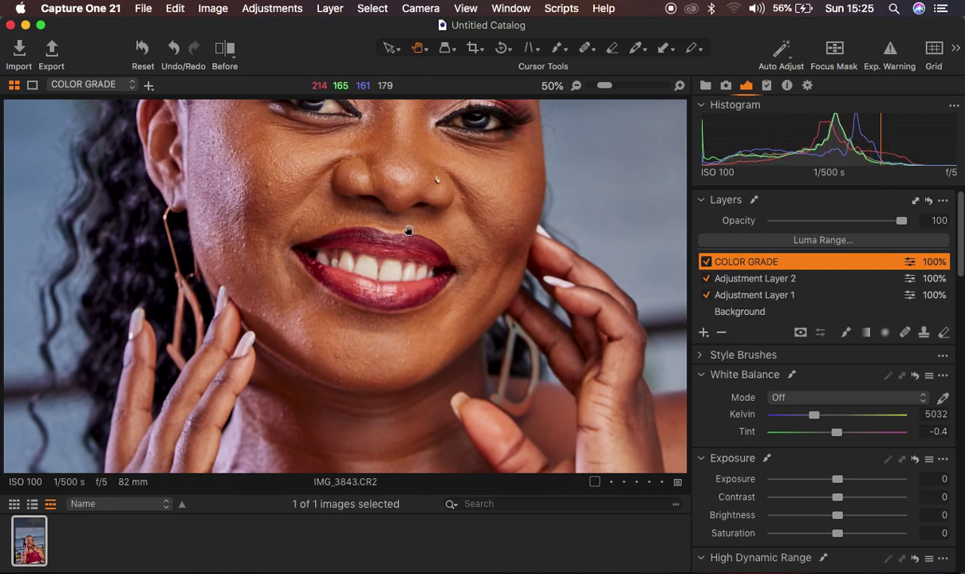
left_click_drag(614, 389, 510, 337)
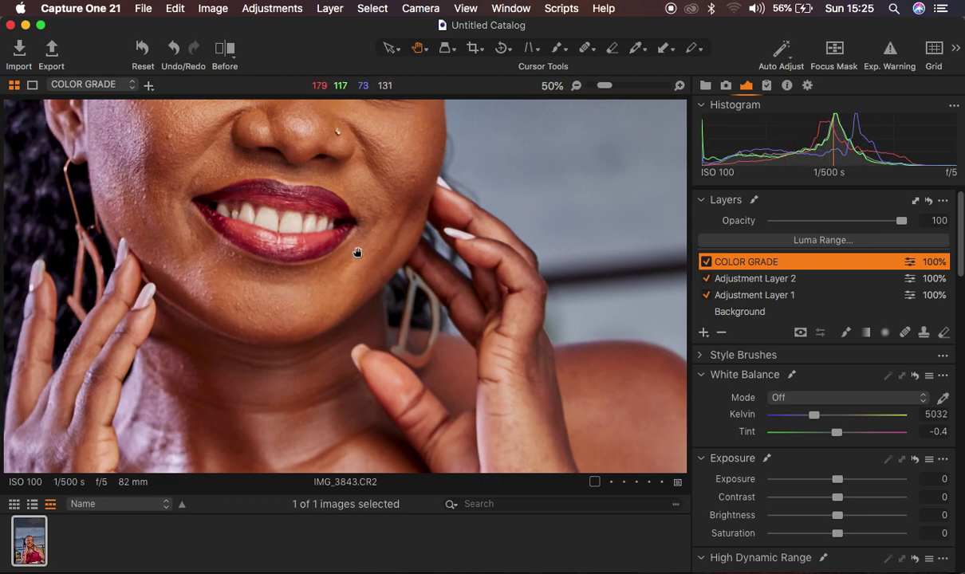
left_click_drag(530, 415, 418, 209)
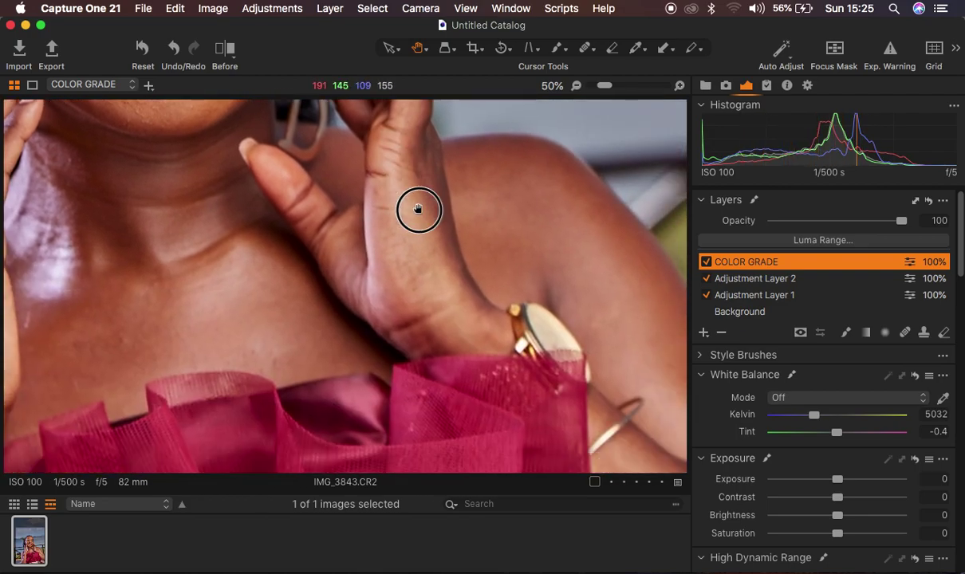
key("super+minus")
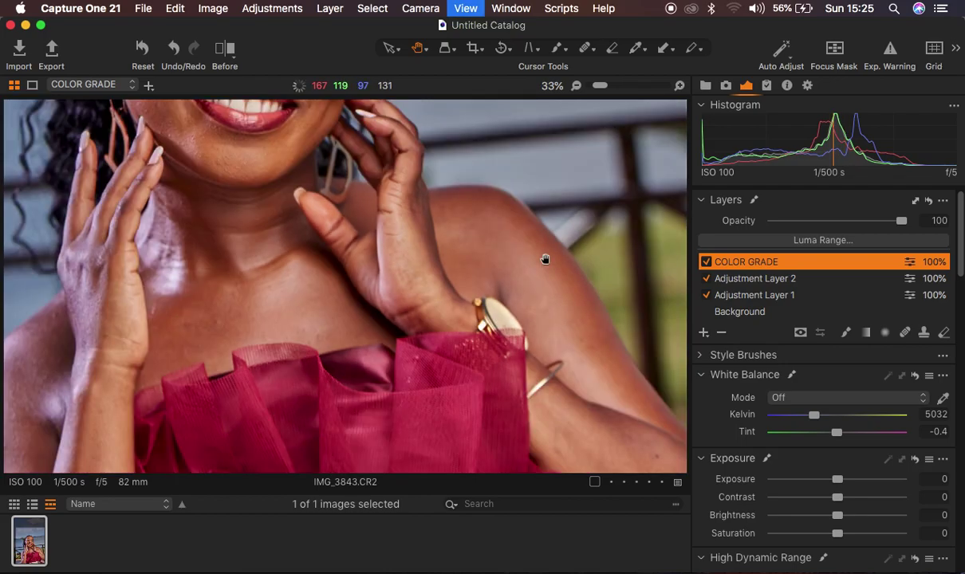
key("super+0")
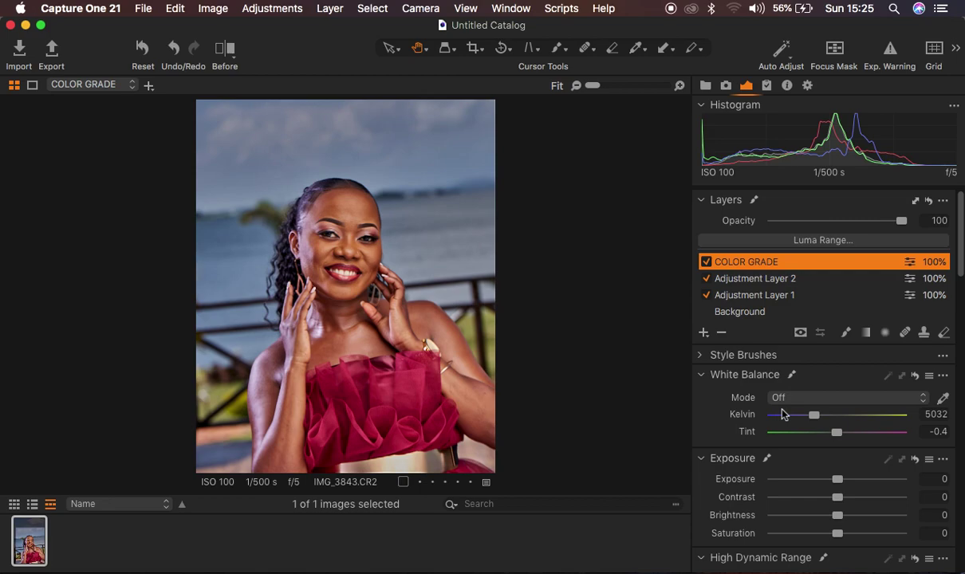
scroll(782, 415, "down", 15)
scroll(784, 411, "down", 3)
scroll(782, 413, "up", 4)
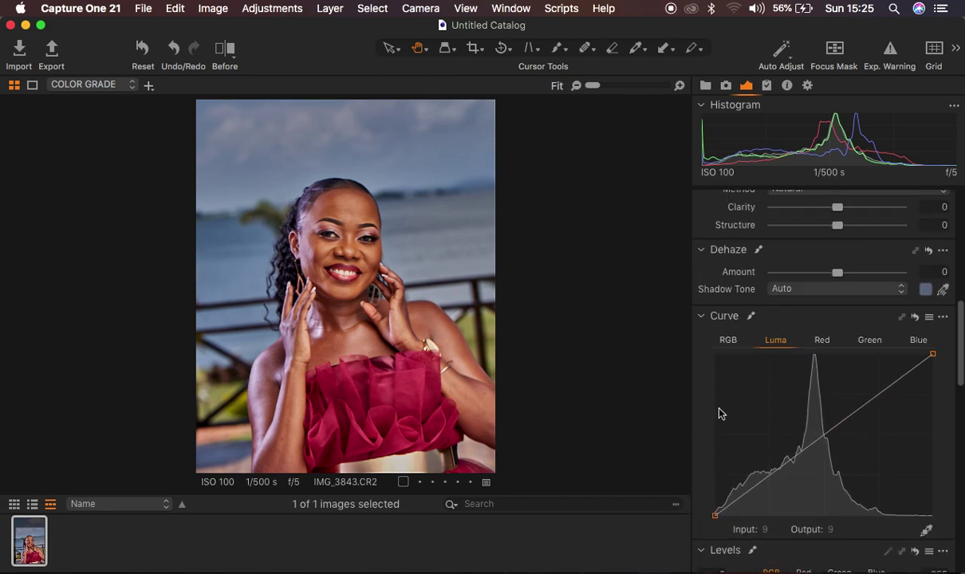
scroll(756, 245, "up", 5)
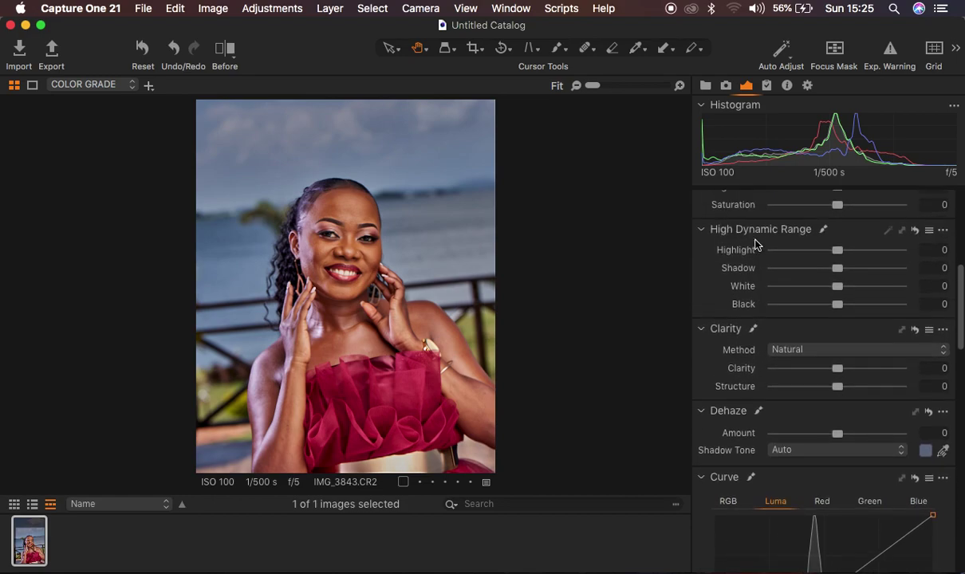
scroll(734, 271, "up", 1)
right_click(707, 287)
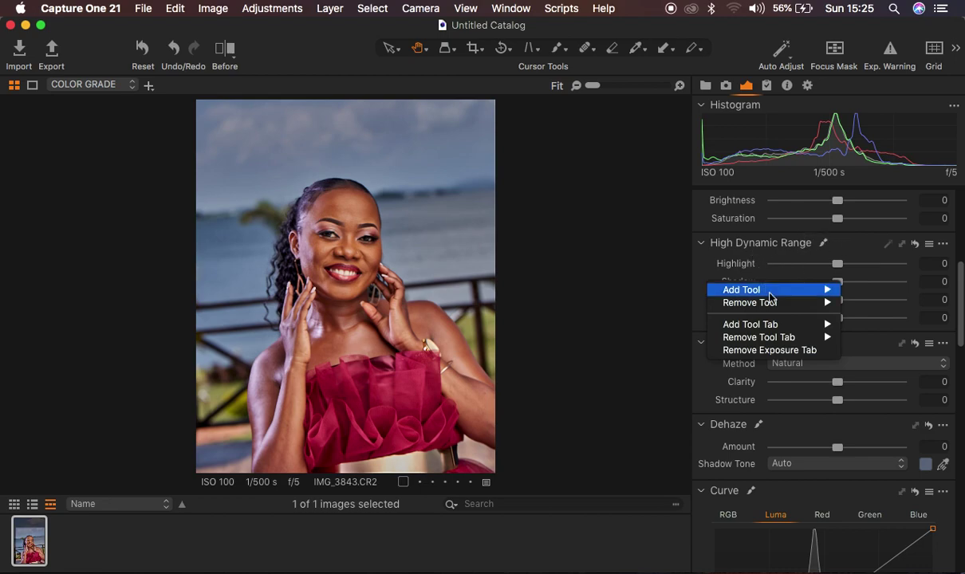
mouse_move(769, 295)
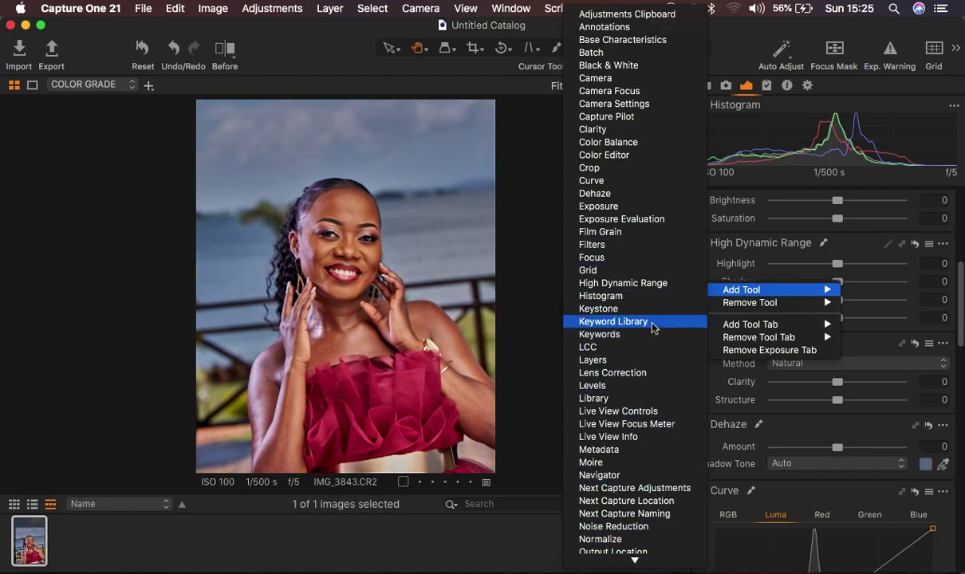
left_click(960, 342)
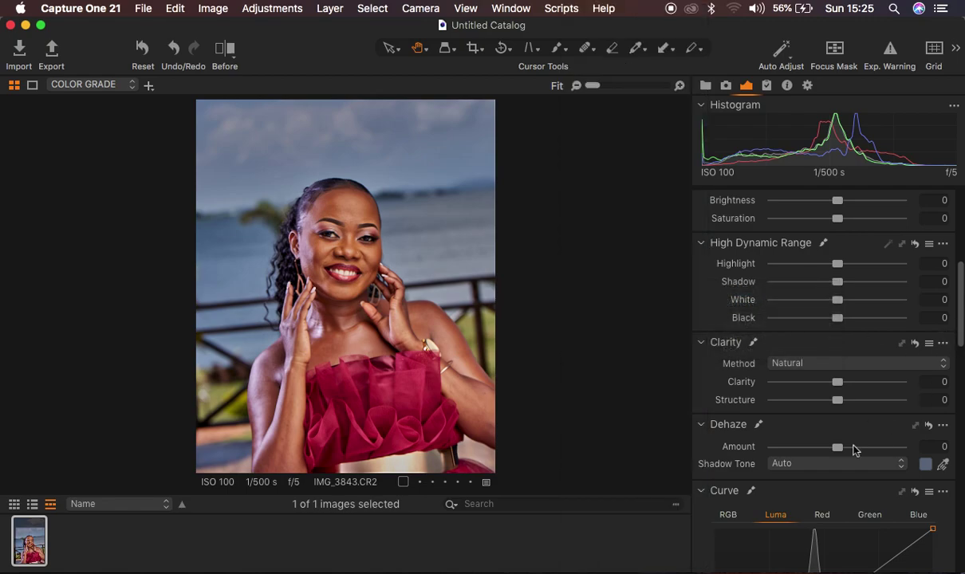
Switch the Color Editor to Skin Tone mode for the COLOR GRADE layer.
scroll(853, 442, "down", 10)
scroll(854, 439, "down", 6)
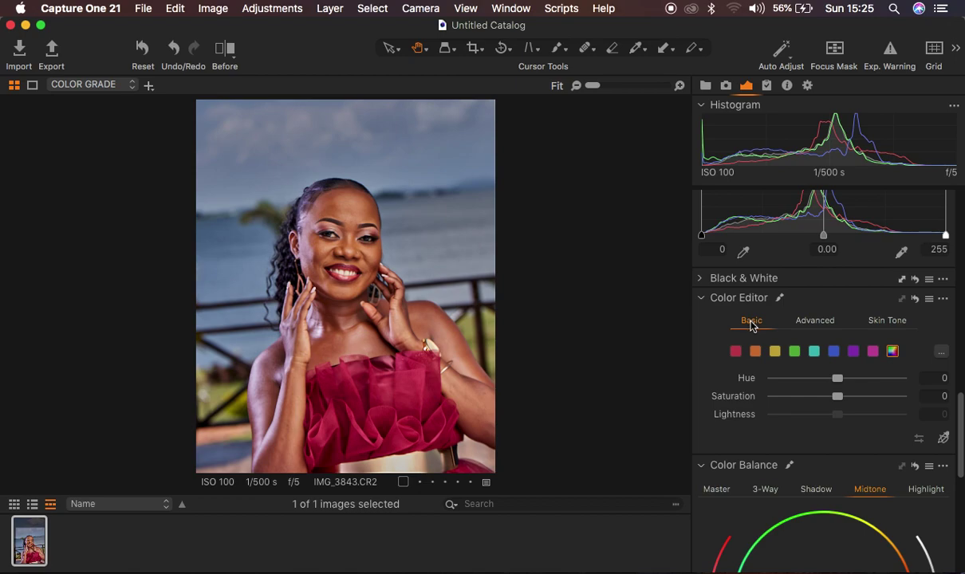
left_click(816, 322)
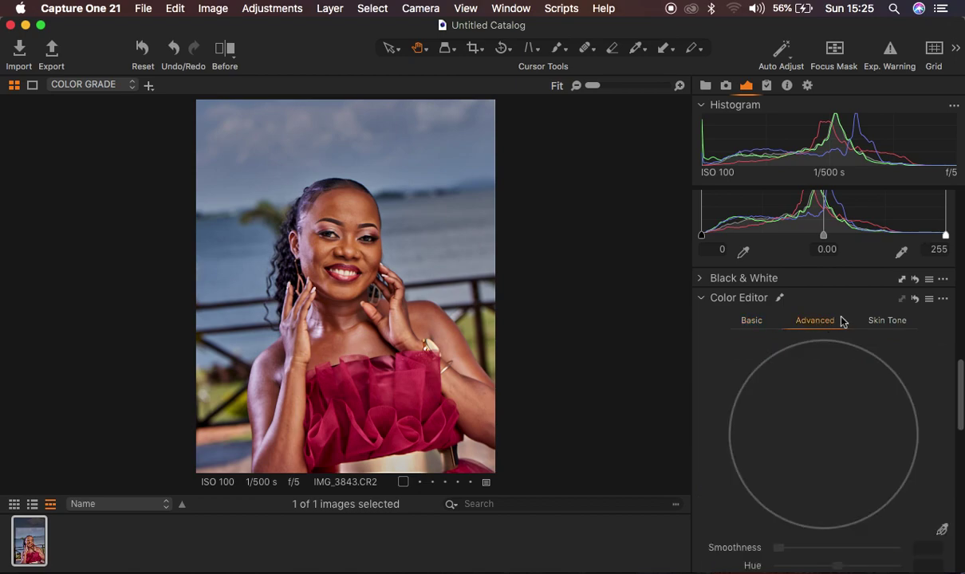
left_click(890, 322)
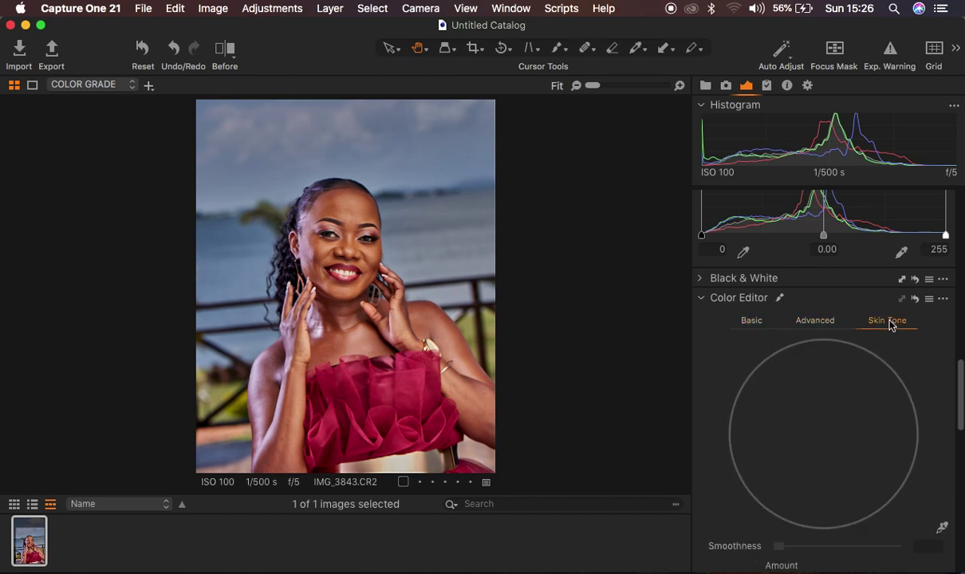
left_click(753, 321)
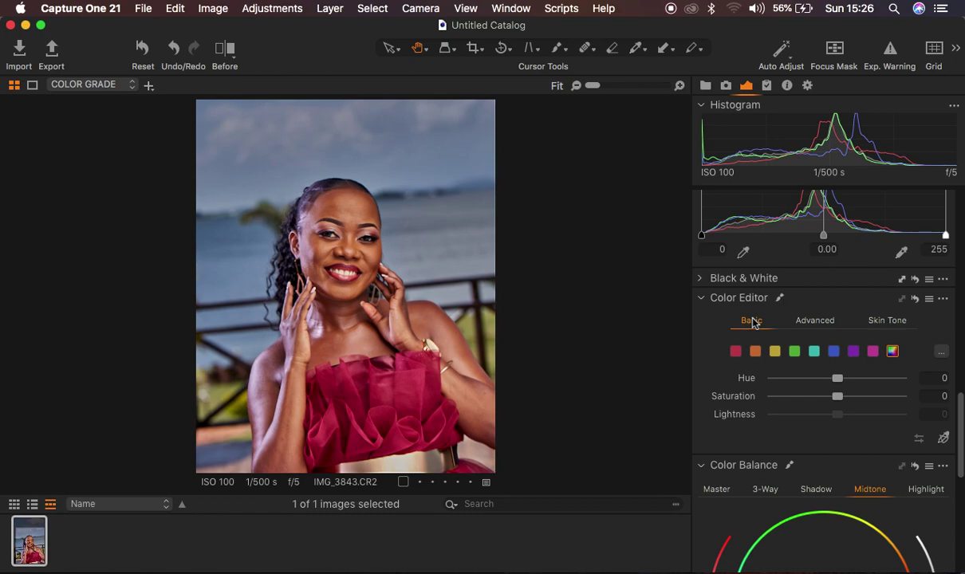
left_click(880, 323)
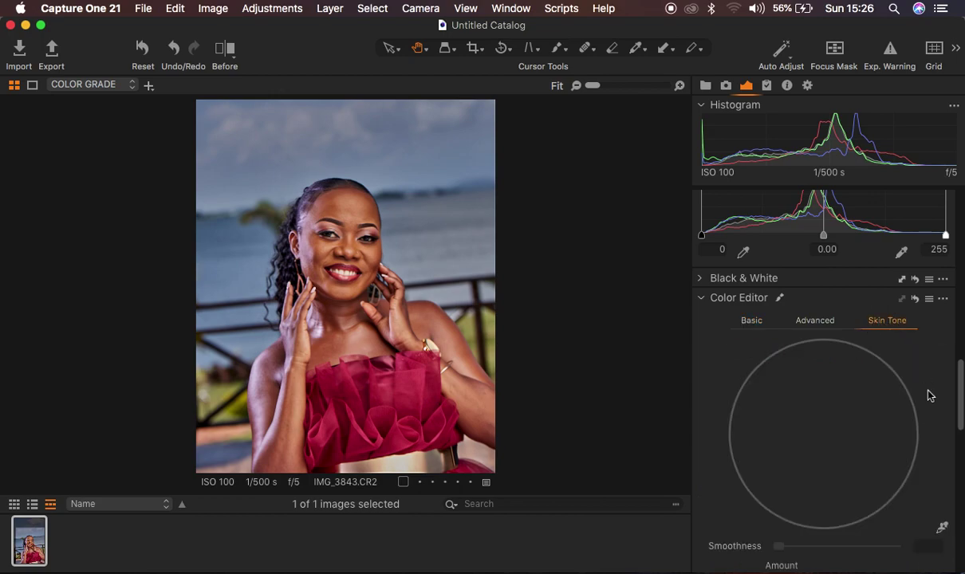
scroll(928, 395, "down", 5)
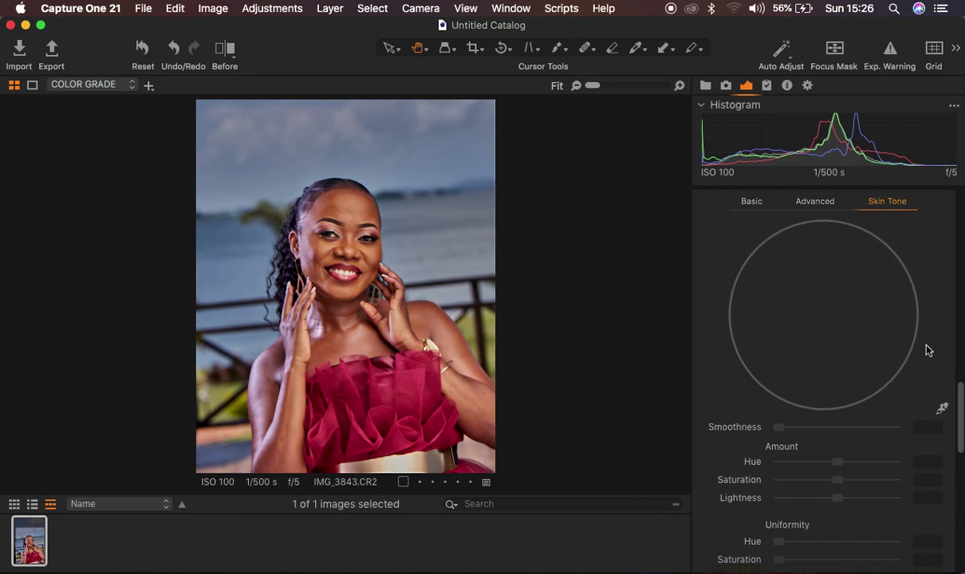
Pick a skin color from the outer cheek beside the nose stud as the Skin Tone range, viewing the photo at 33%.
left_click(943, 409)
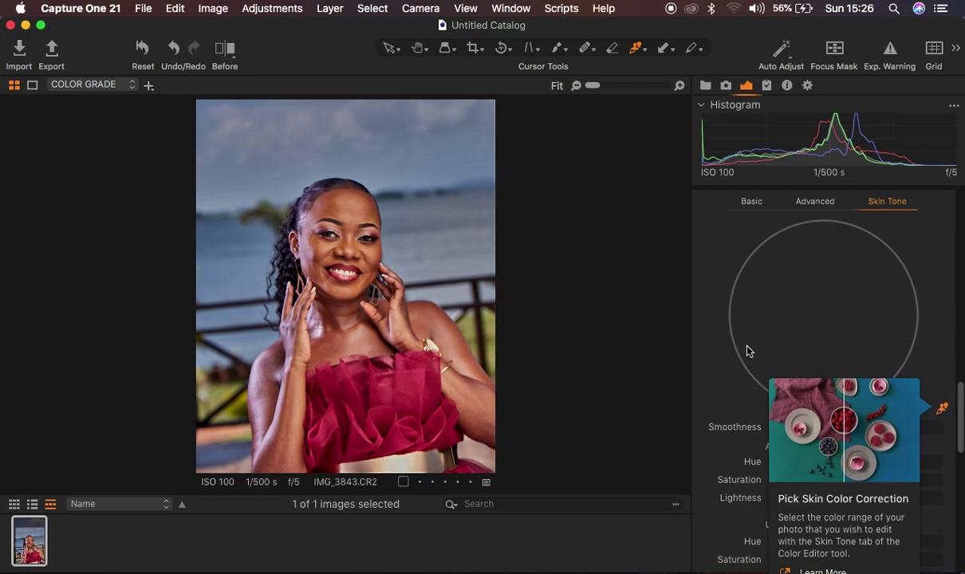
key("super+plus")
key("super+plus")
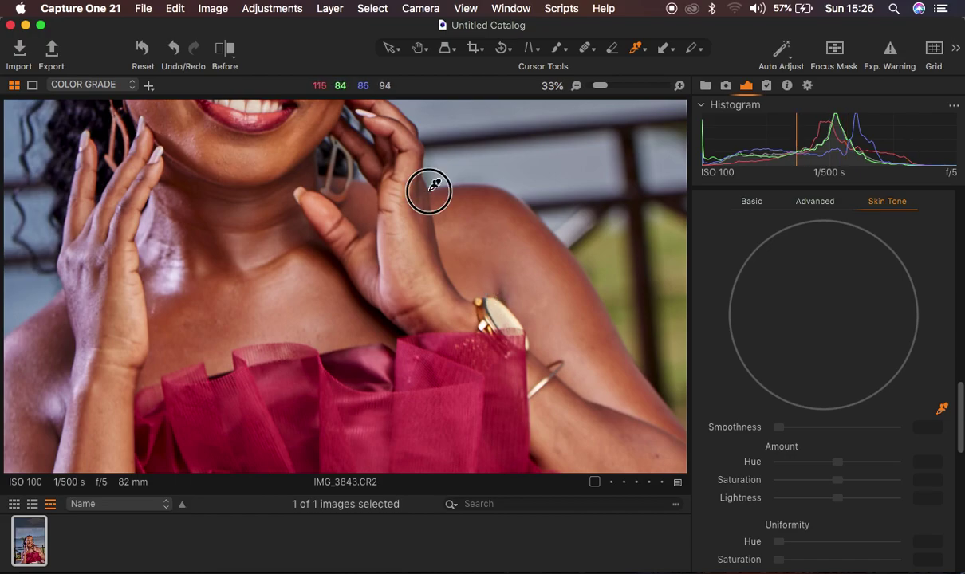
left_click_drag(431, 188, 539, 351)
left_click_drag(457, 268, 496, 349)
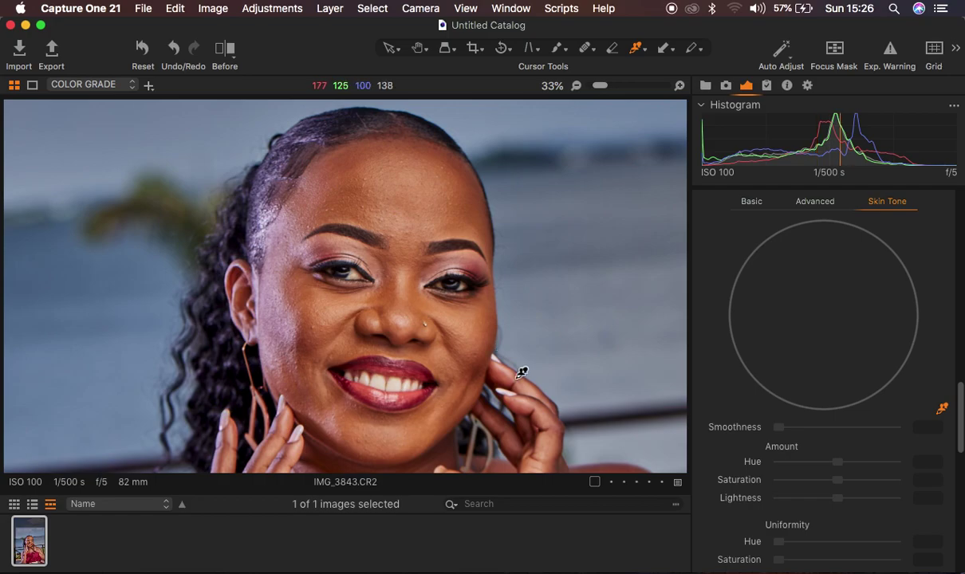
scroll(504, 375, "down", 5)
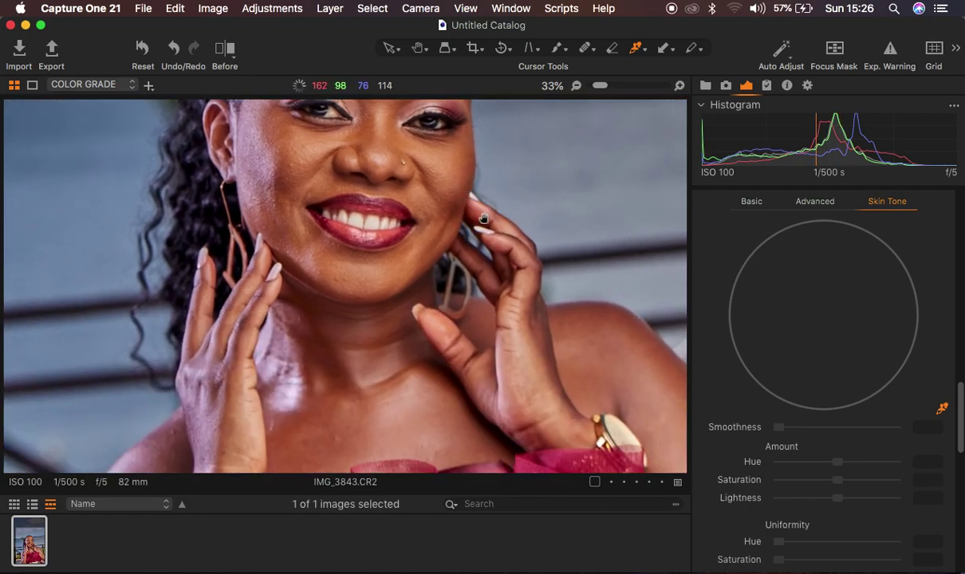
scroll(513, 363, "down", 5)
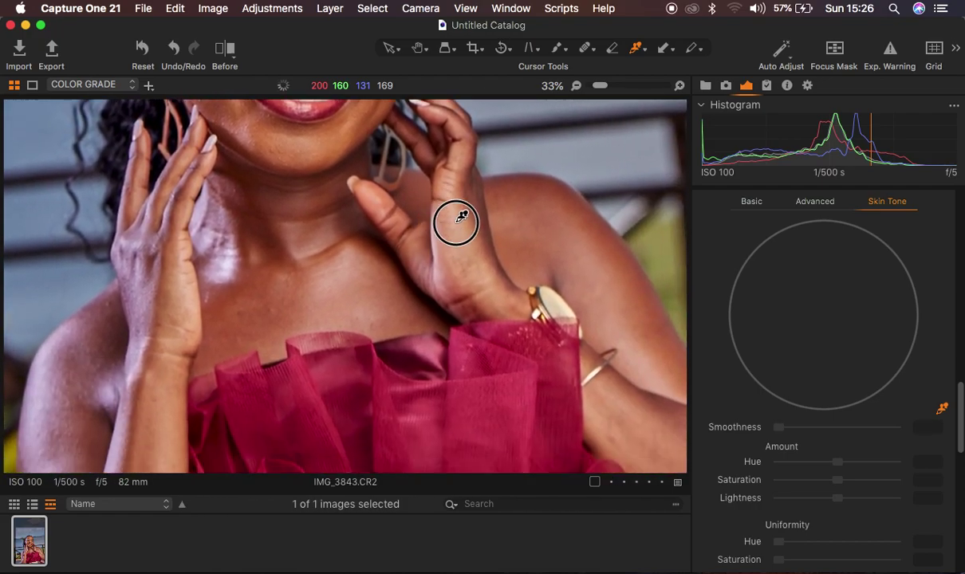
scroll(438, 224, "up", 5)
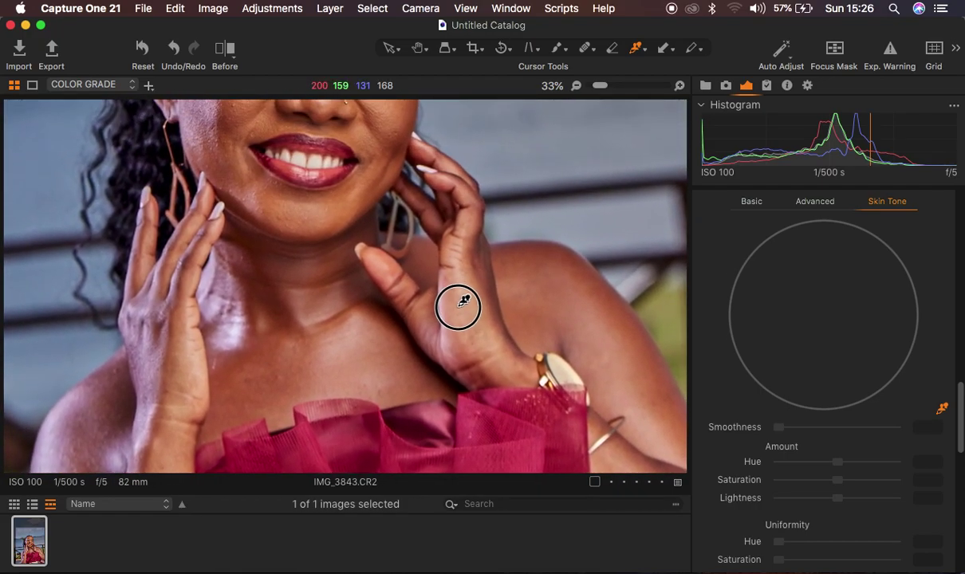
scroll(465, 322, "up", 3)
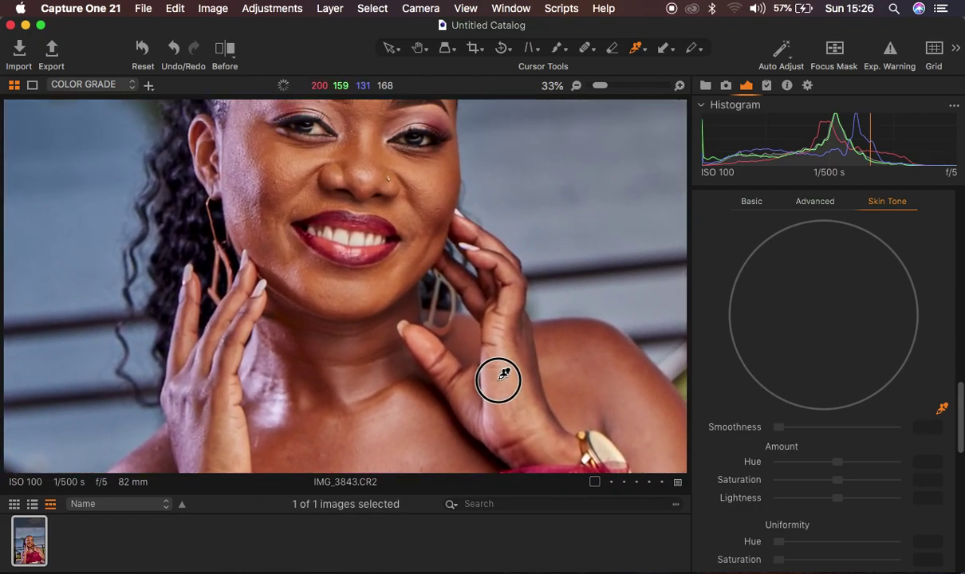
scroll(510, 383, "up", 3)
scroll(510, 383, "left", 3)
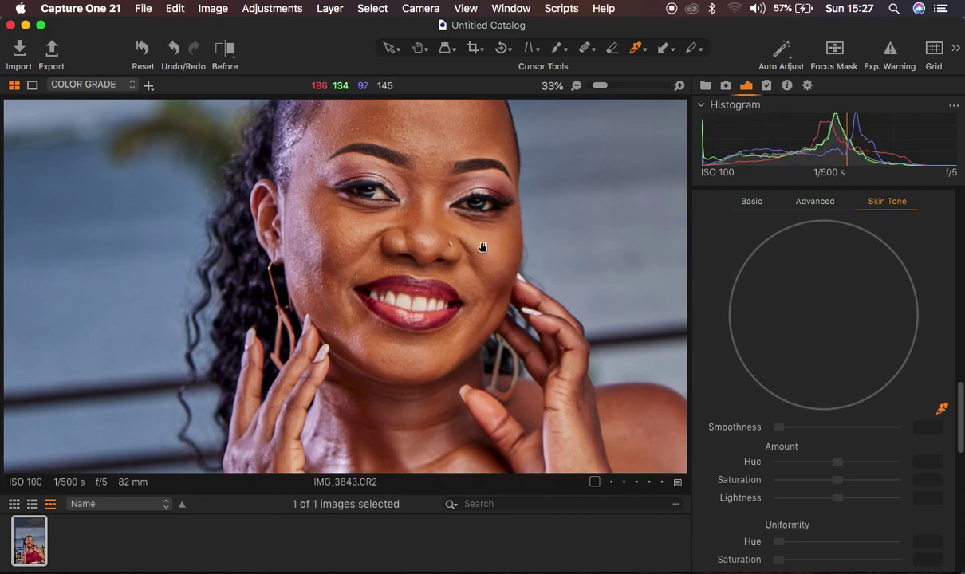
left_click_drag(491, 252, 493, 299)
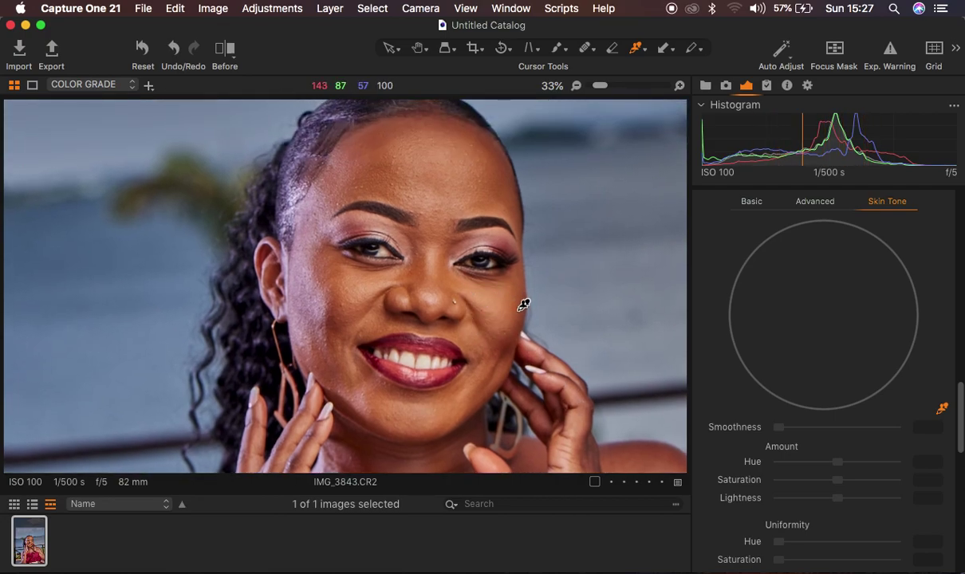
left_click(524, 305)
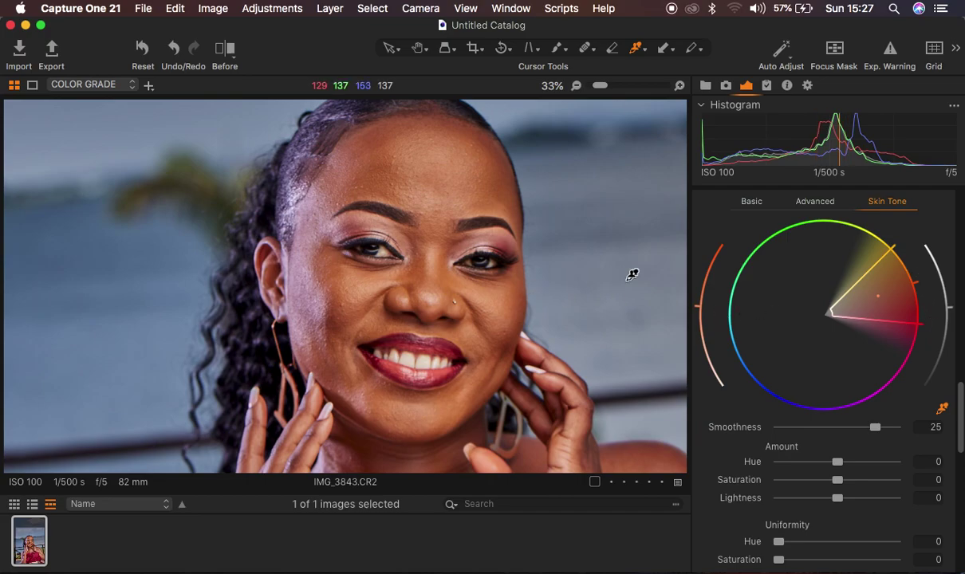
Fit the whole photo in the viewer and turn on the view of the selected color range.
key("super+0")
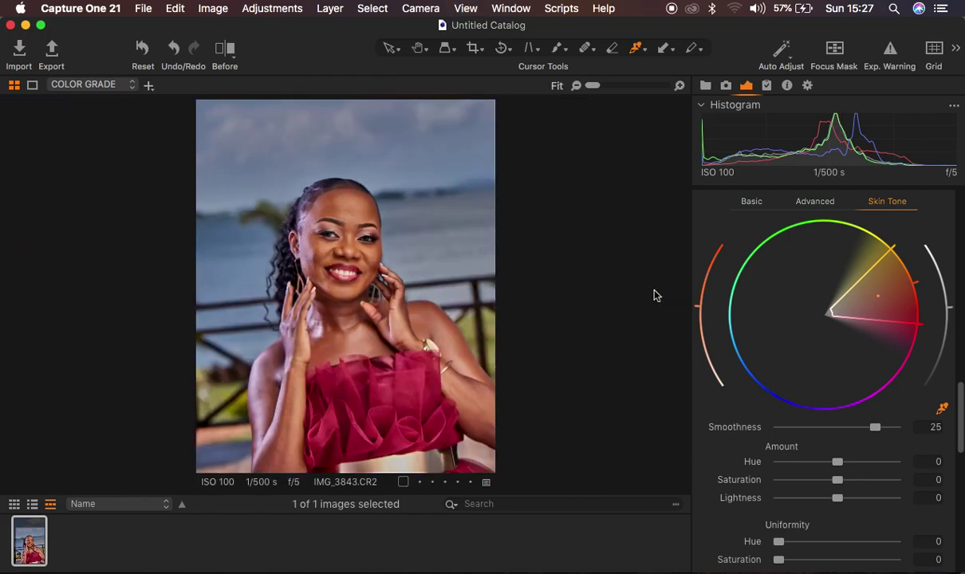
scroll(851, 415, "down", 5)
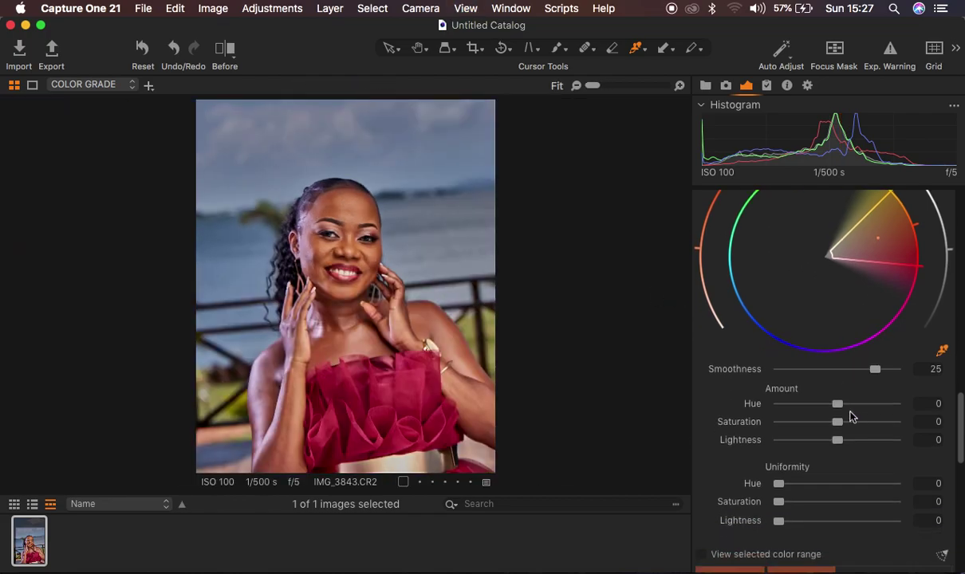
left_click(703, 413)
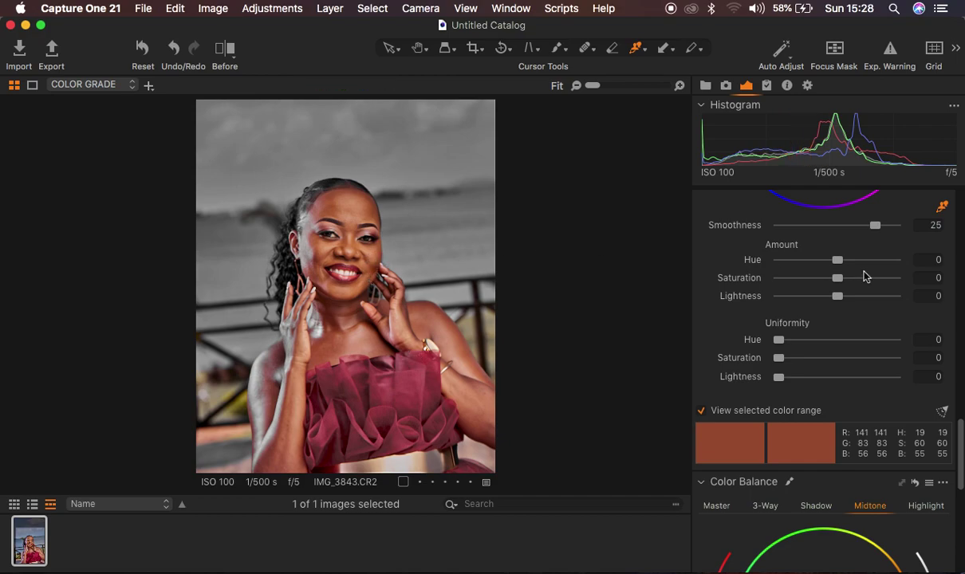
Narrow the Skin Tone range at its red boundary to exclude the dress and lips, and turn off the selected color range view.
scroll(868, 276, "up", 3)
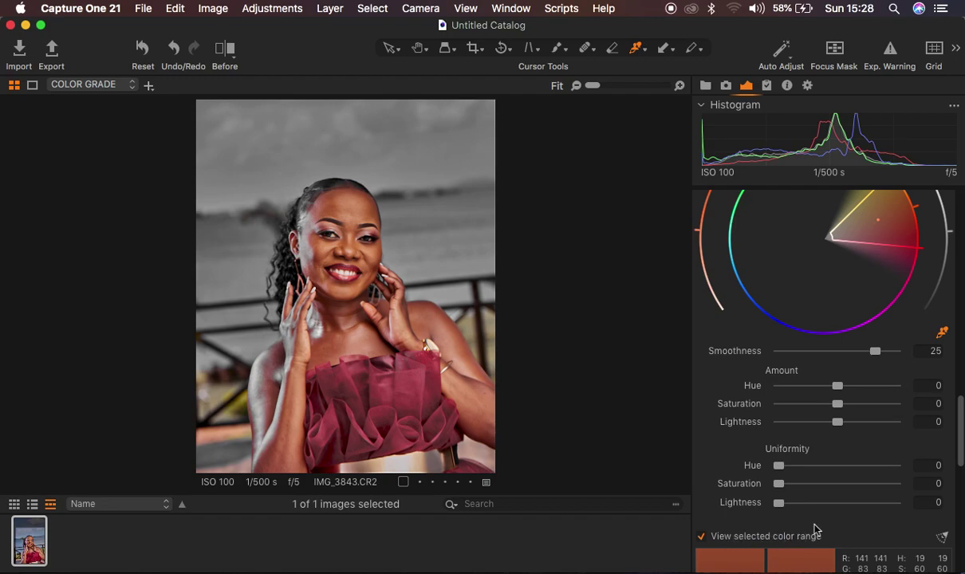
scroll(917, 332, "up", 2)
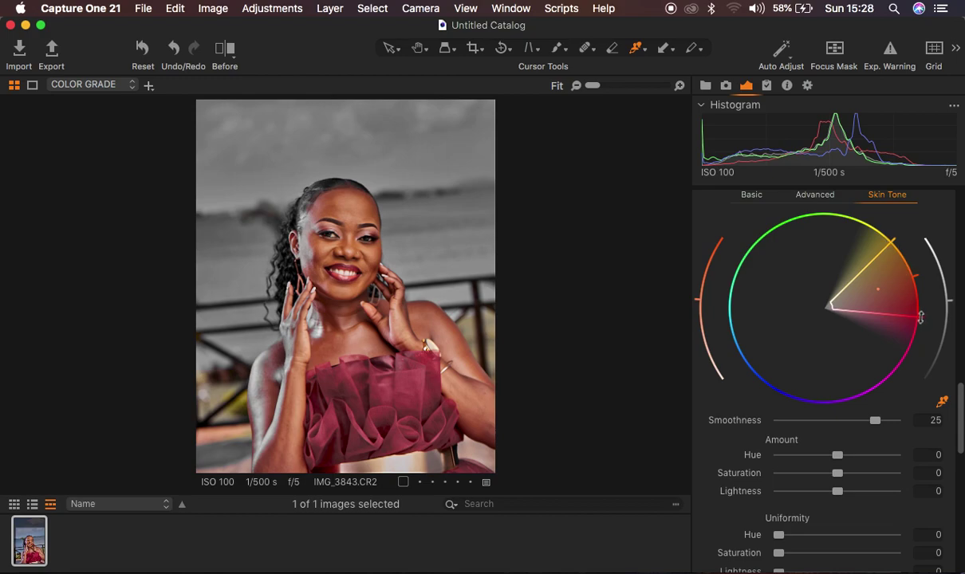
left_click_drag(921, 318, 920, 288)
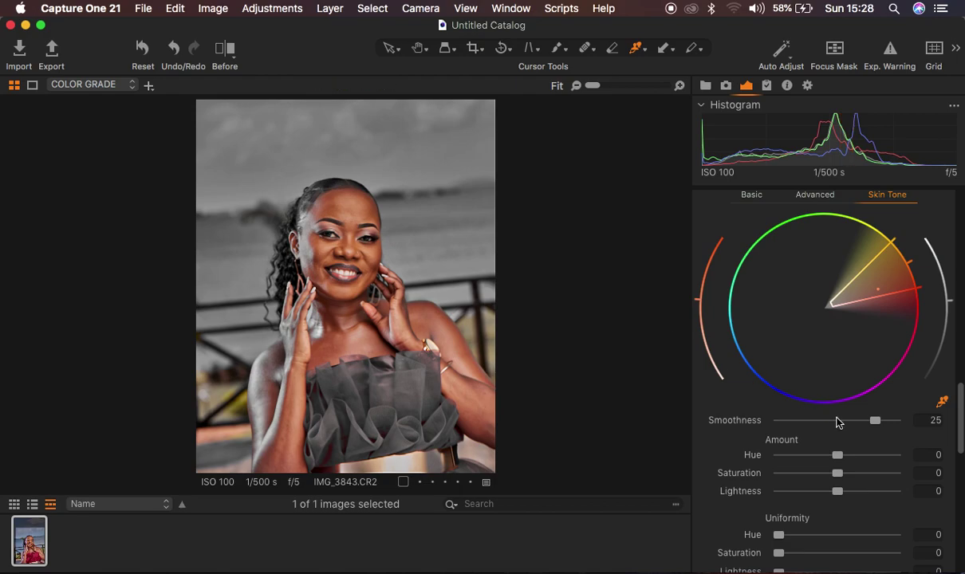
scroll(851, 433, "down", 3)
scroll(852, 433, "down", 2)
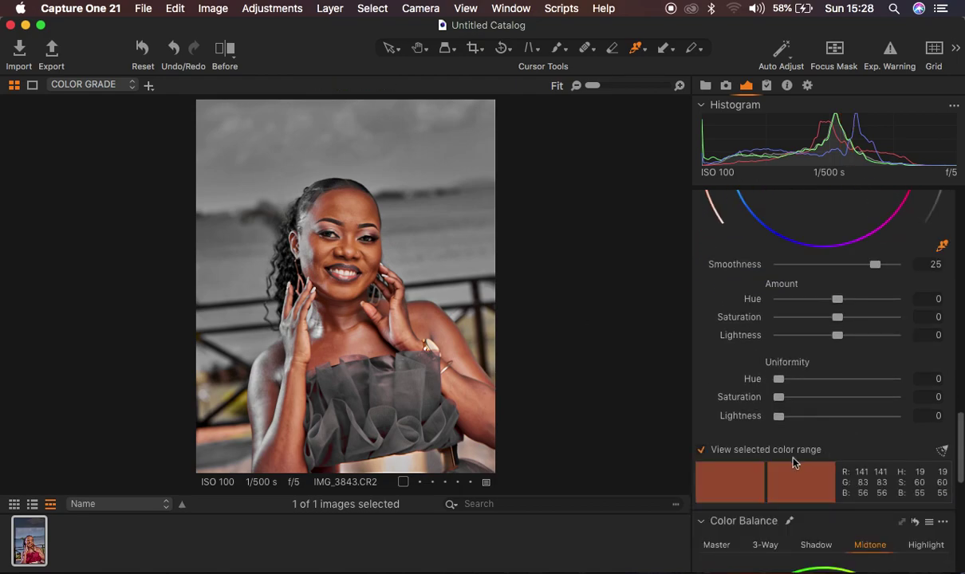
left_click(701, 451)
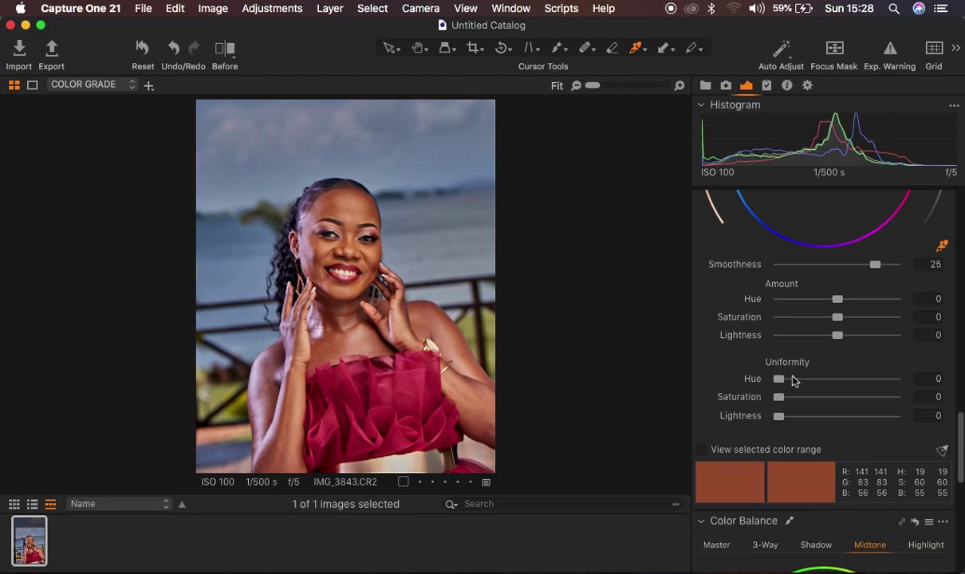
Set the skin tone's Uniformity Hue to 59.8 while checking the face, hands and shoulder up close.
key("super+equal")
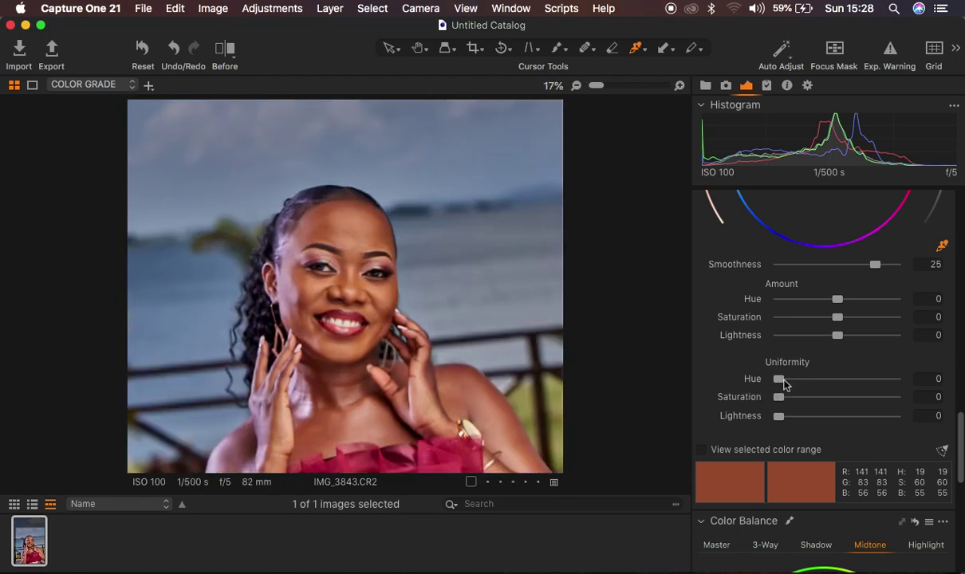
left_click_drag(470, 356, 471, 239)
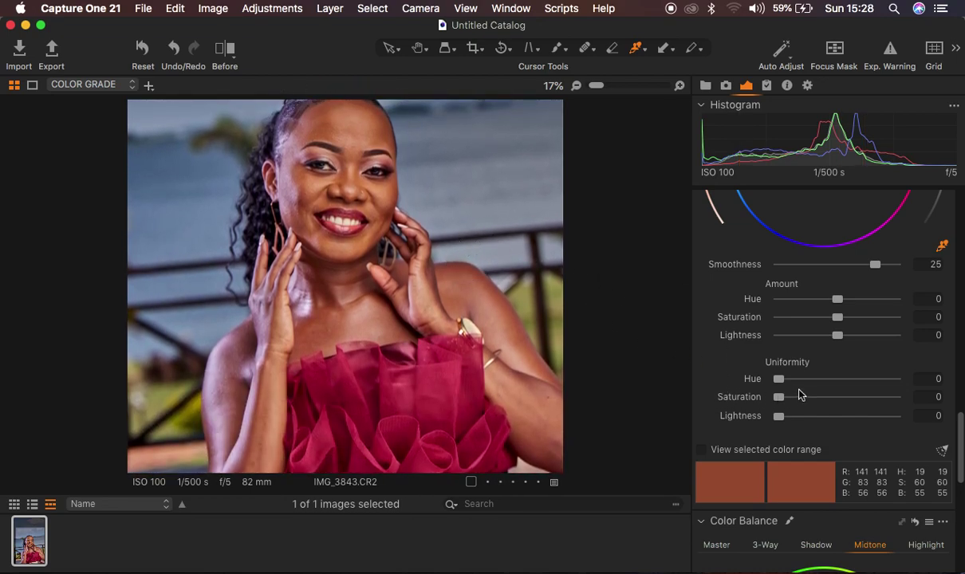
left_click_drag(786, 383, 836, 388)
key("super+plus")
key("super+plus")
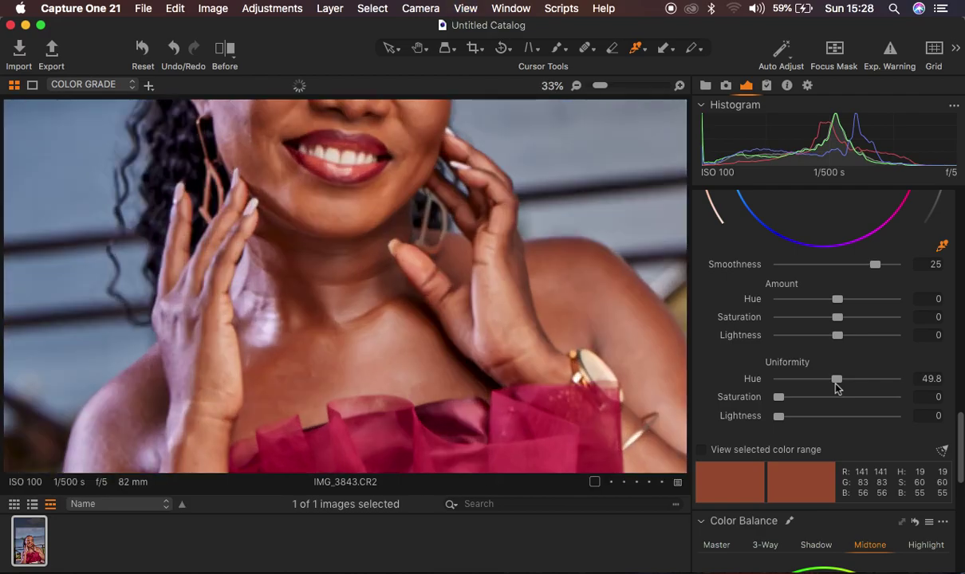
left_click_drag(537, 279, 495, 351)
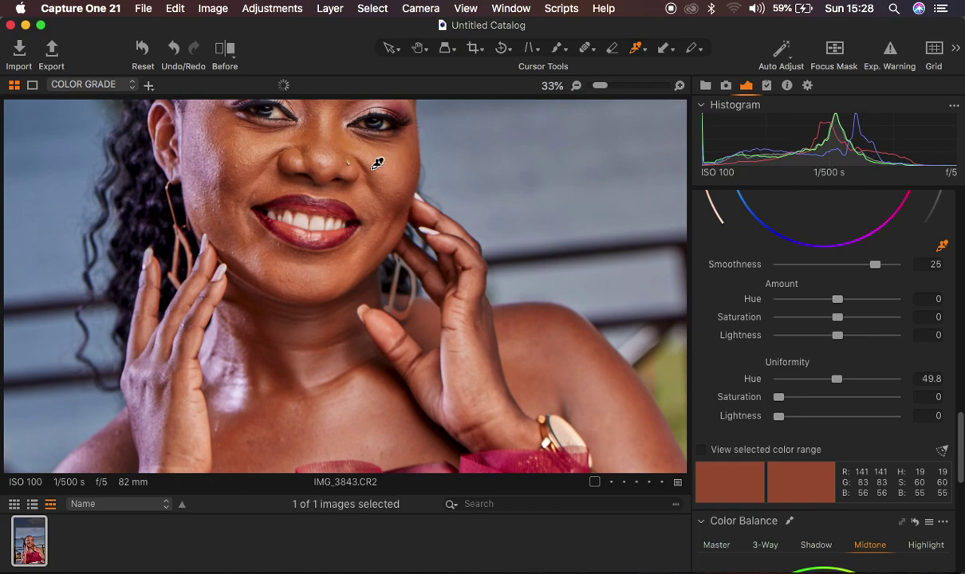
left_click_drag(838, 381, 851, 380)
Set the skin tone's Uniformity Saturation to 50.6 and check the skin from farther away and up close.
left_click_drag(790, 401, 838, 400)
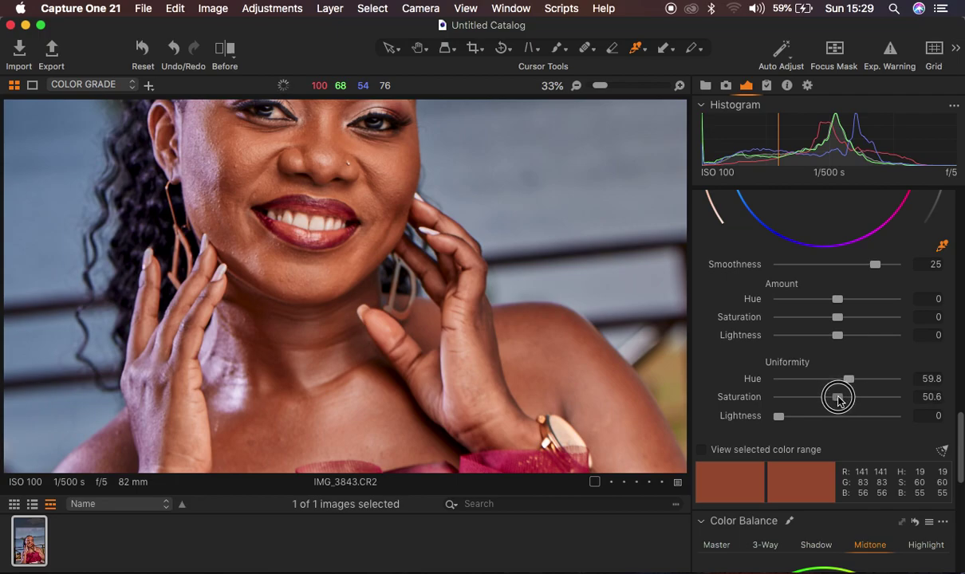
key("super+minus")
key("super+minus")
key("super+equal")
key("super+equal")
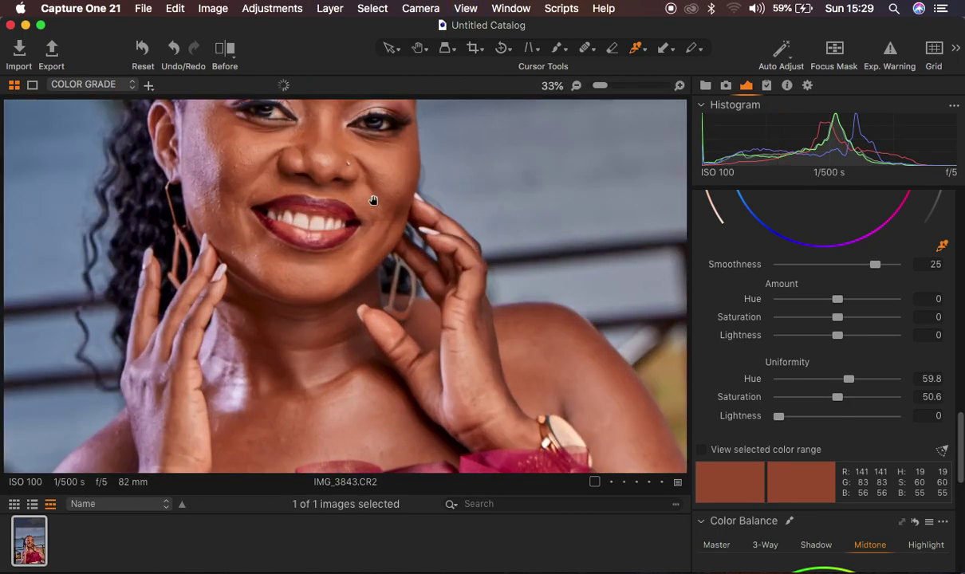
Set the skin tone's Uniformity Saturation to 54.7 and Amount Saturation to 3.2, and check the face up close.
left_click_drag(347, 186, 425, 263)
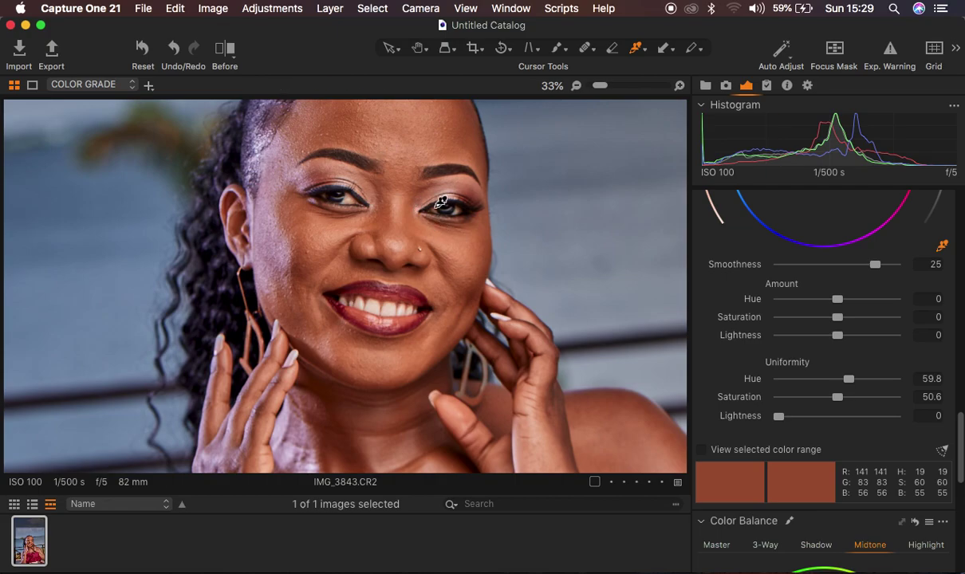
key("super+minus")
key("super+minus")
key("super+minus")
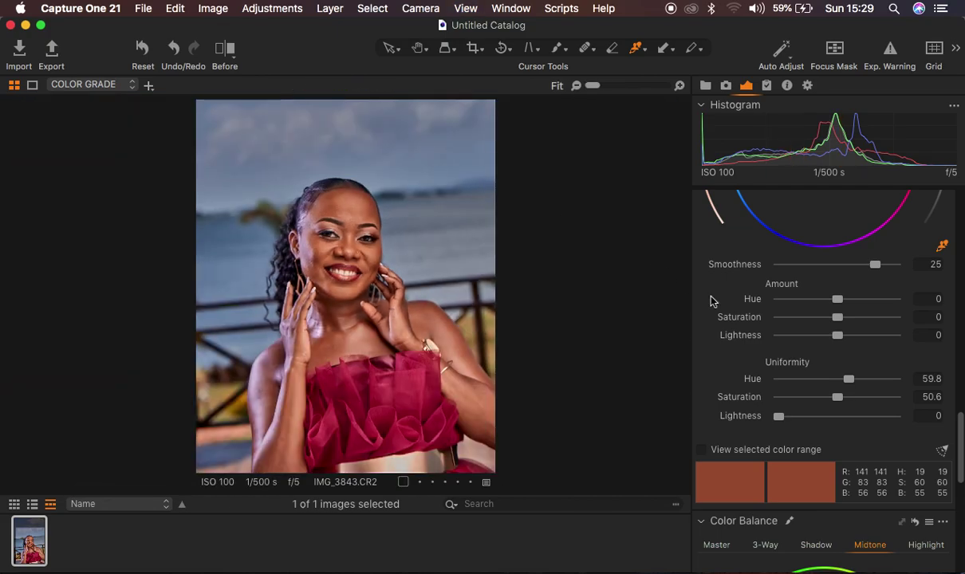
left_click_drag(838, 398, 843, 400)
left_click_drag(838, 319, 844, 319)
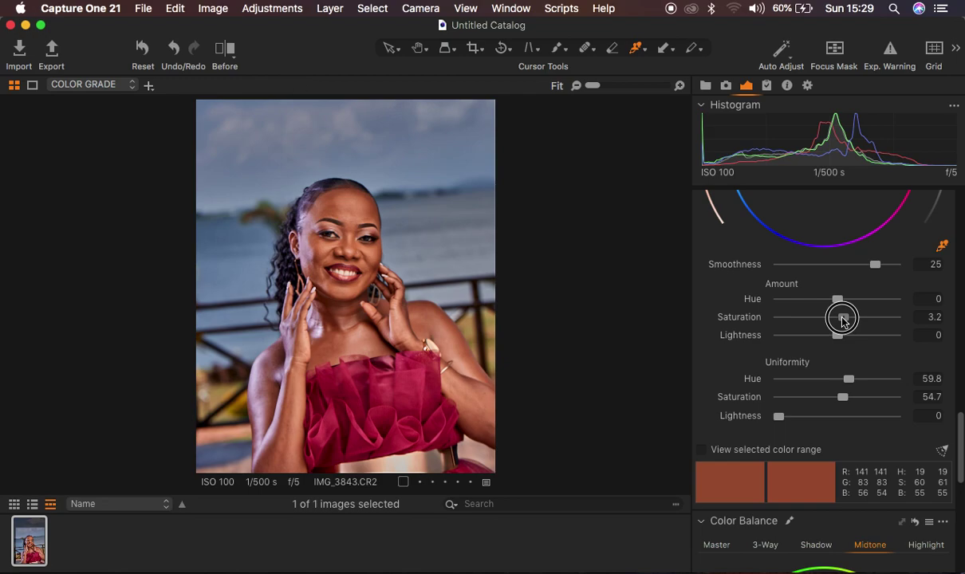
left_click_drag(843, 320, 844, 319)
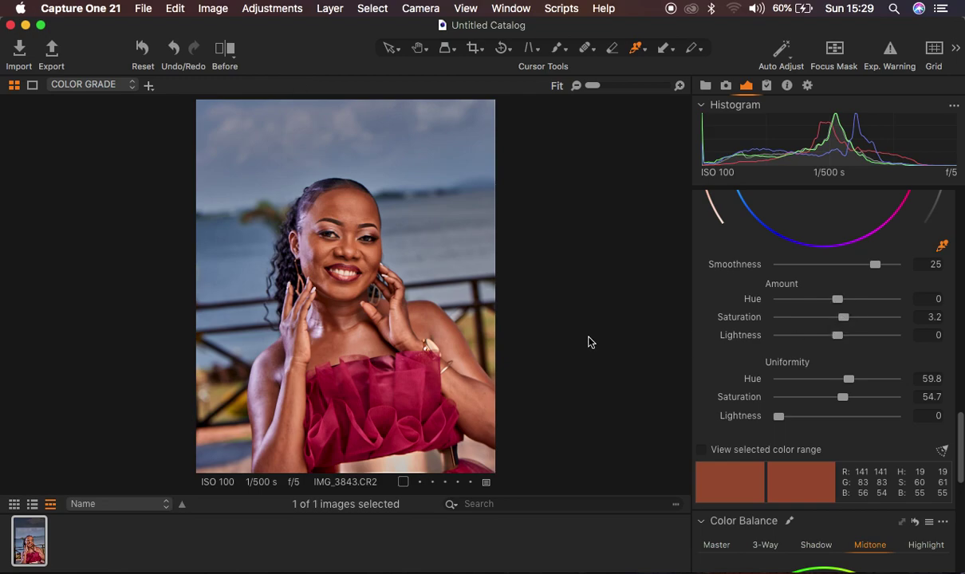
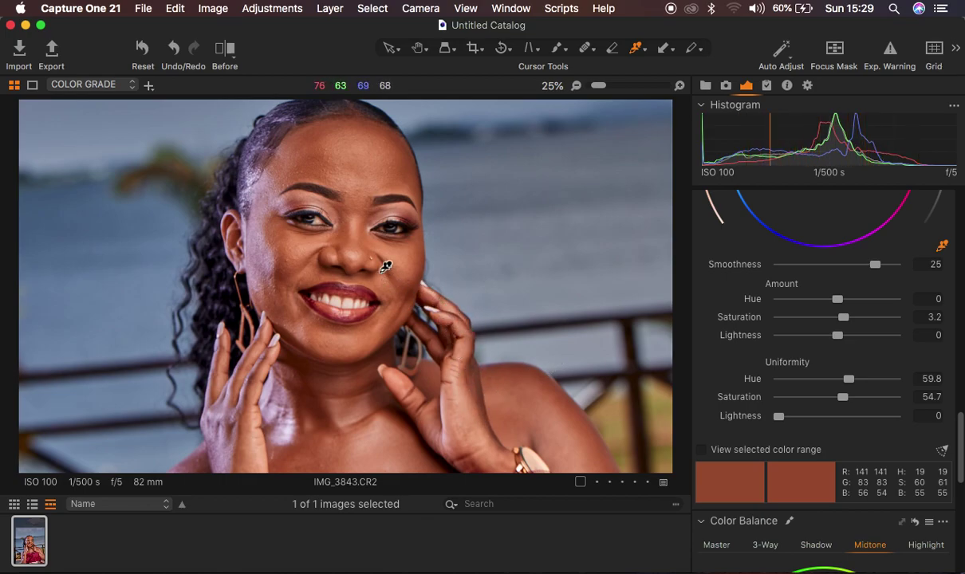
key("super+equal")
key("super+0")
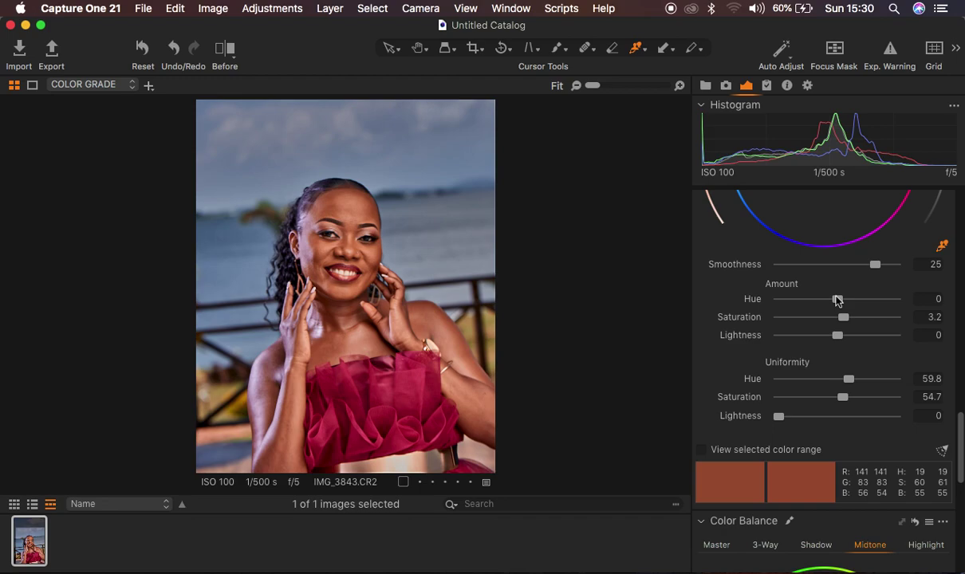
Try negative and positive Amount Hue shifts on the skin tone, settle on 0.4 and check the face up close.
left_click_drag(838, 300, 771, 301)
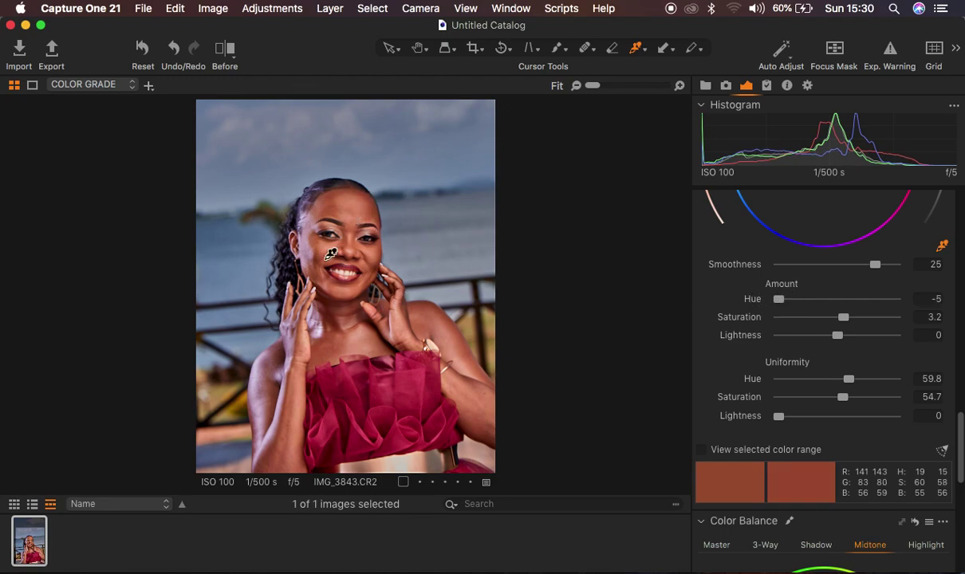
left_click_drag(846, 300, 883, 302)
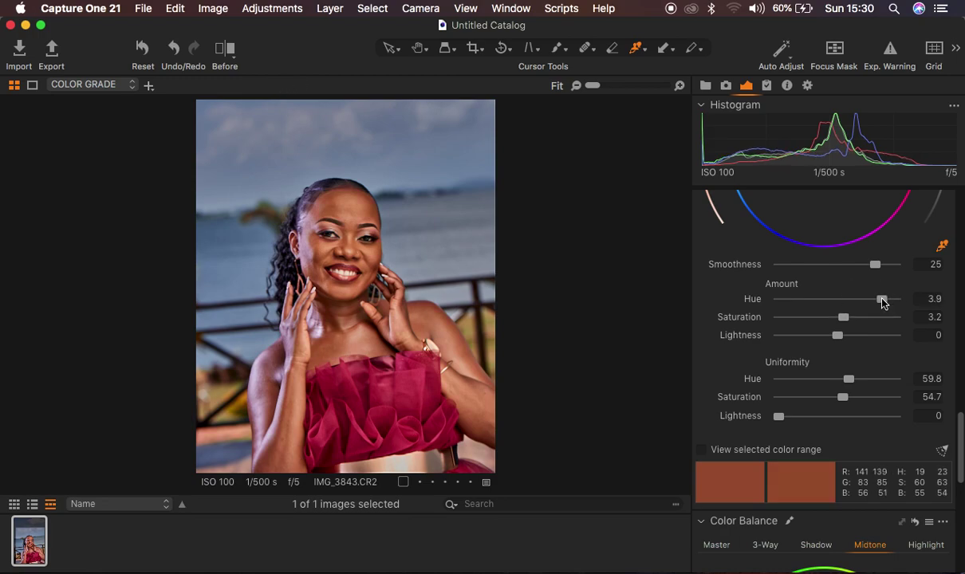
left_click_drag(884, 302, 844, 304)
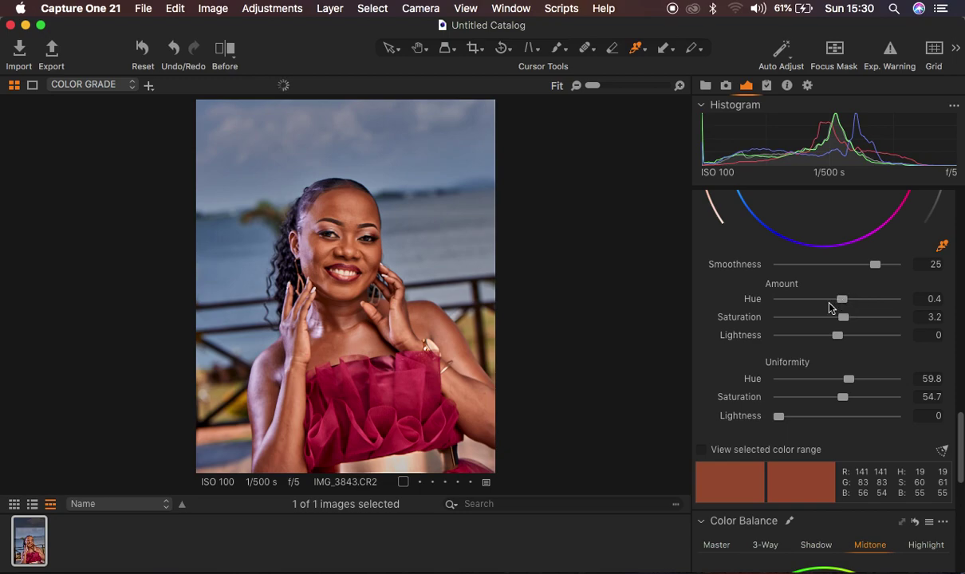
key("super+equal")
key("super+equal")
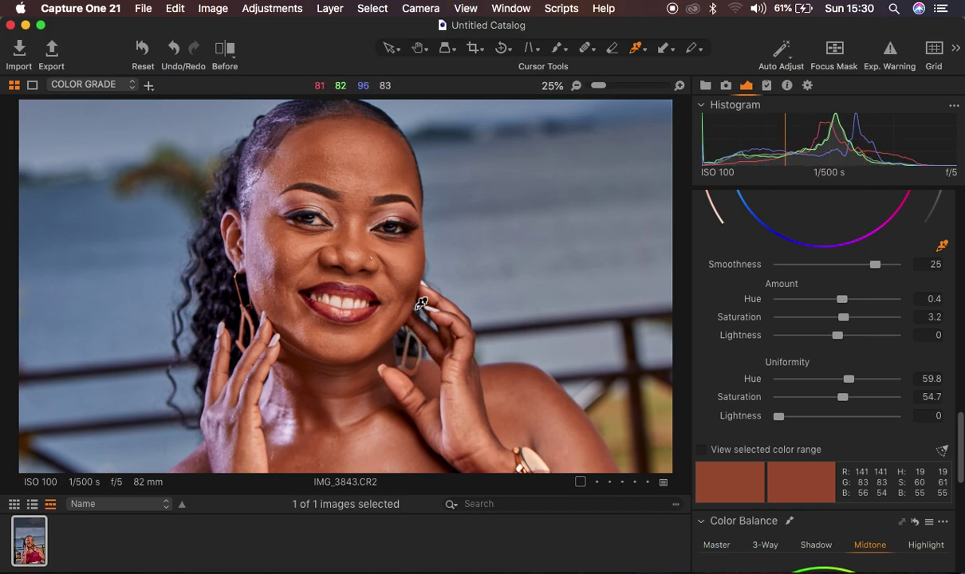
key("super+0")
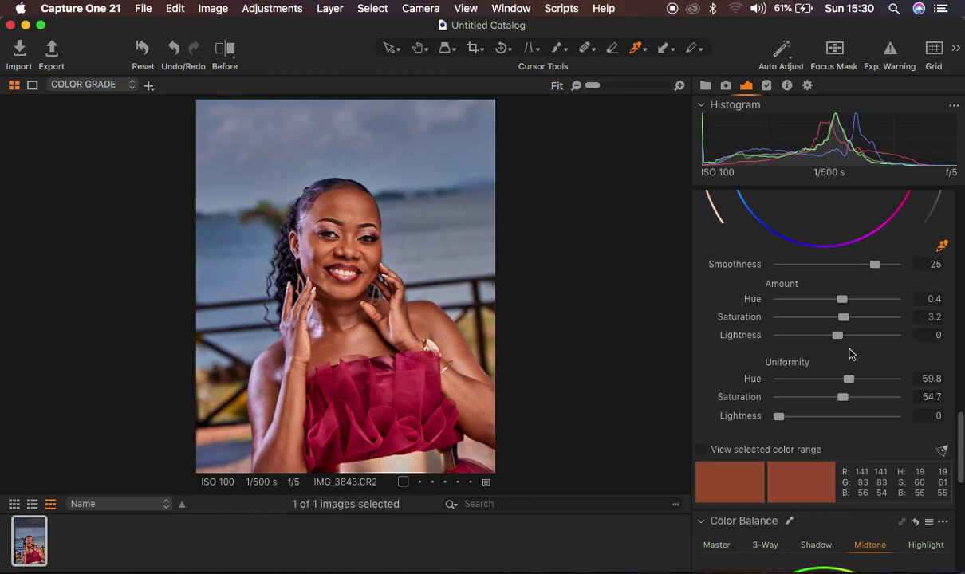
In the Basic Color Editor, set the blue range's Saturation to 68 and Lightness to -13.2 to deepen the sky and water.
scroll(847, 351, "up", 5)
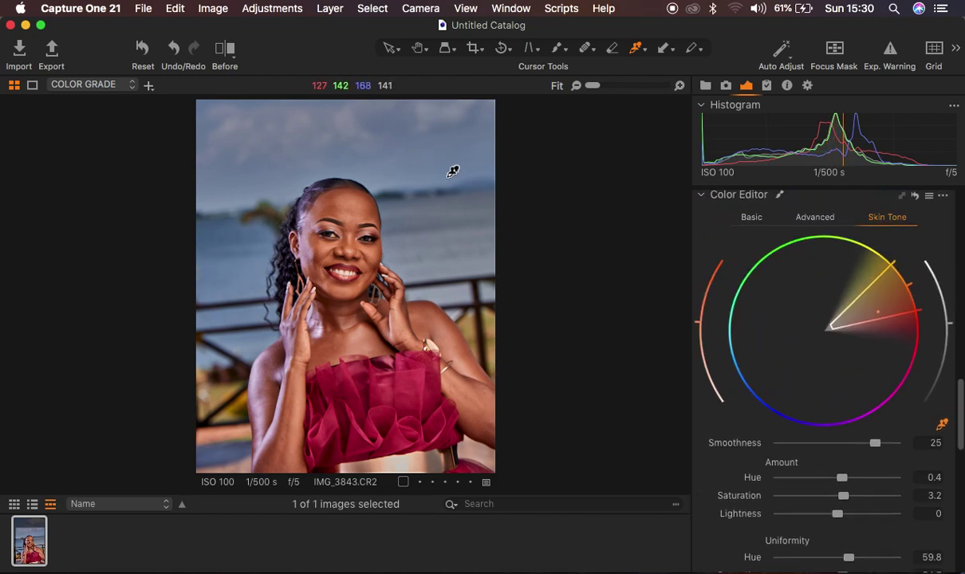
left_click(751, 218)
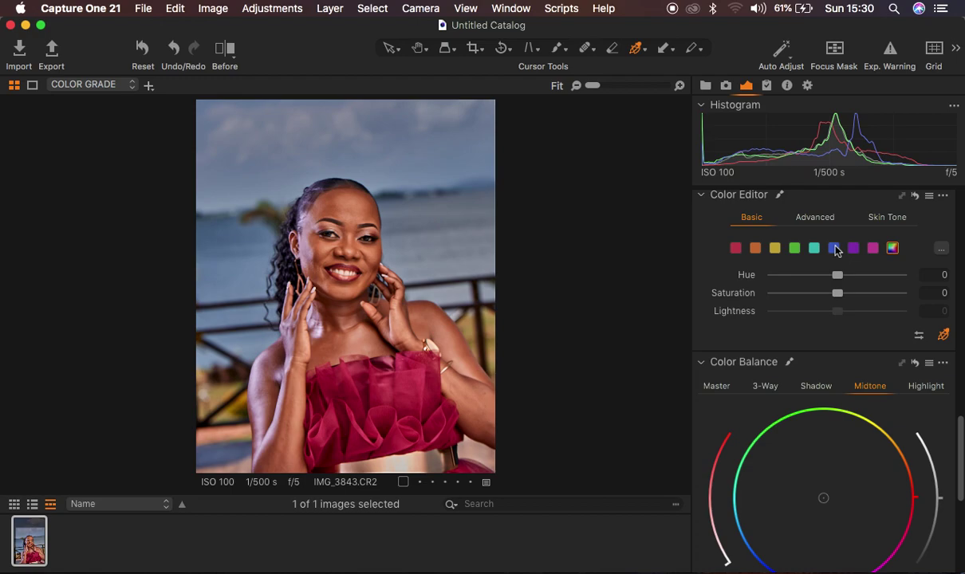
left_click(835, 249)
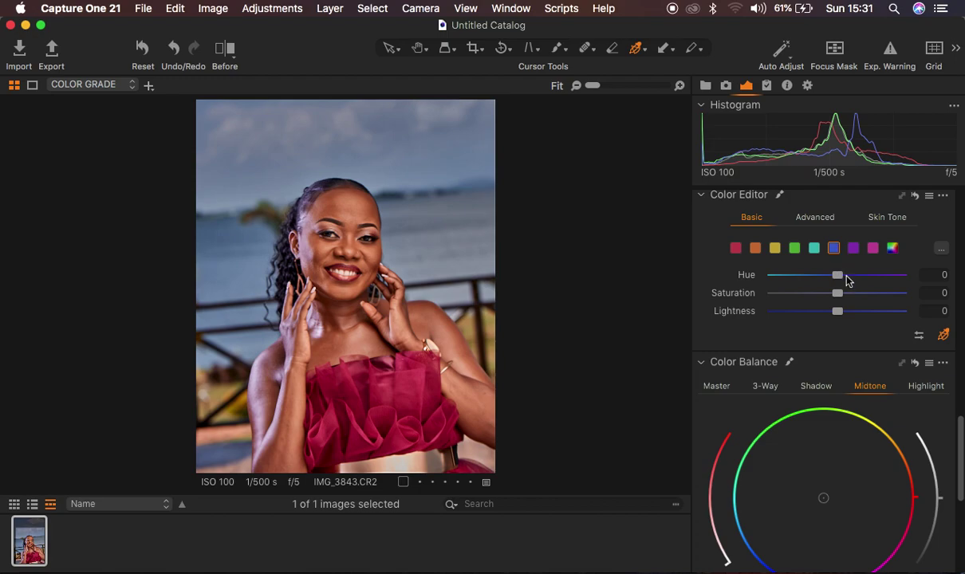
left_click_drag(849, 298, 940, 309)
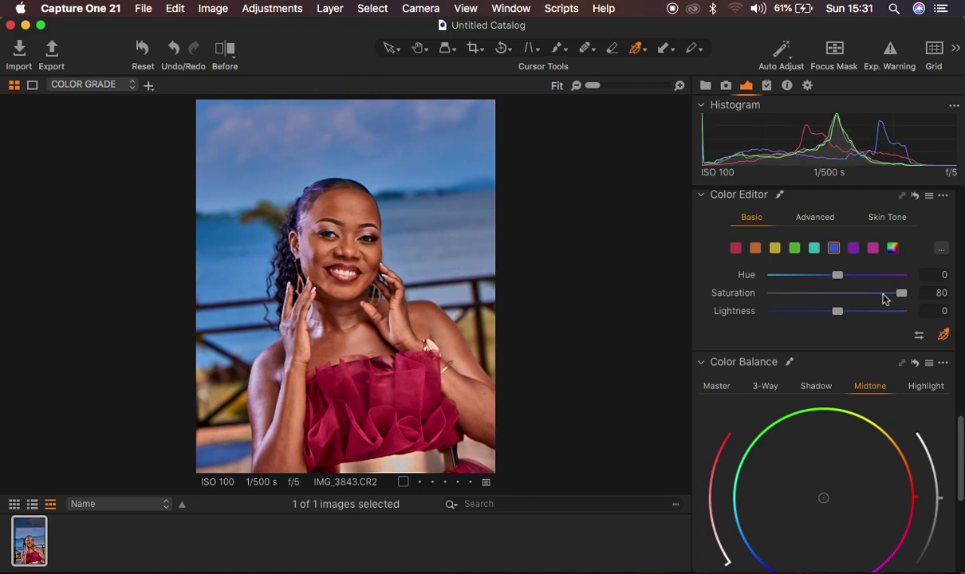
left_click_drag(892, 297, 892, 295)
left_click_drag(837, 312, 821, 314)
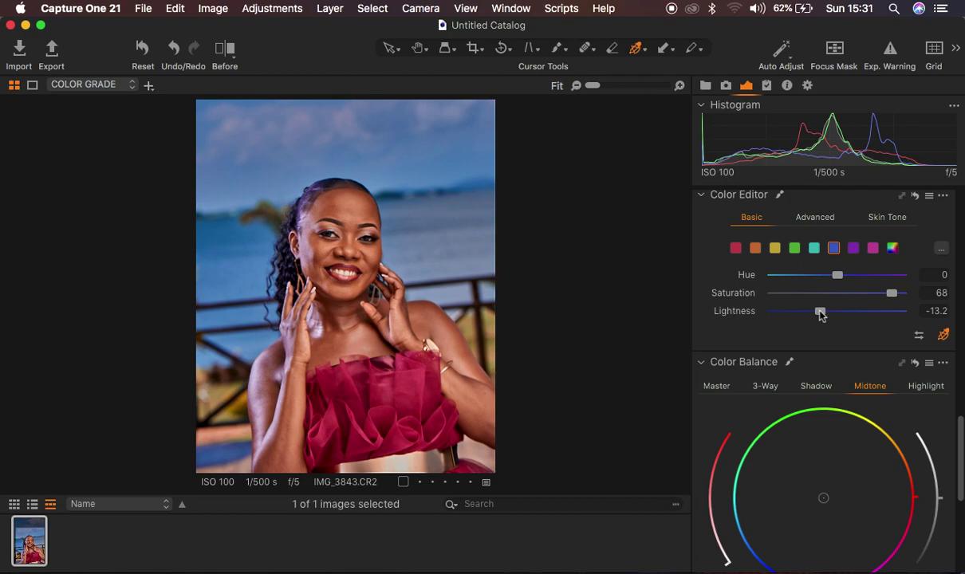
Try a strong cyan tint on the midtones in Color Balance and return them to neutral.
scroll(862, 413, "down", 3)
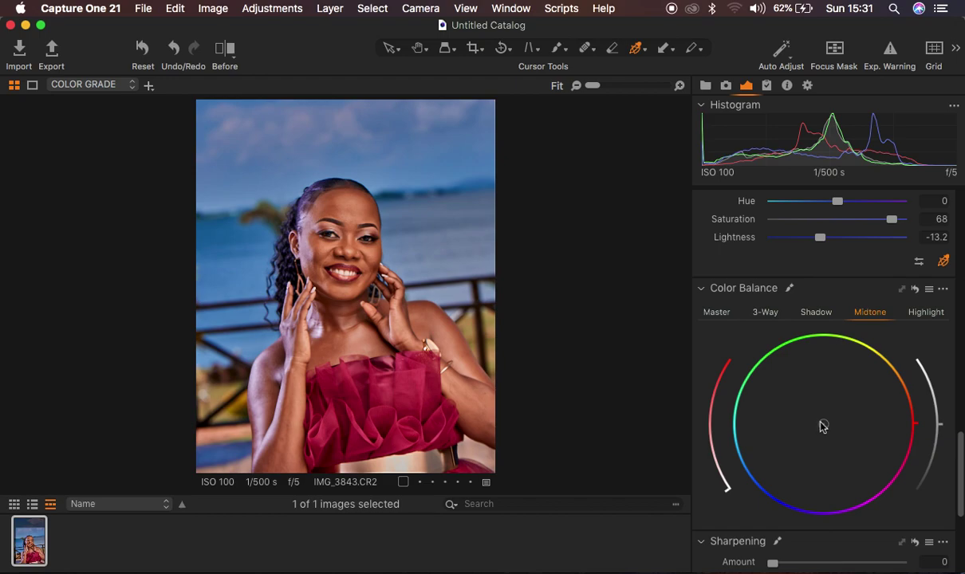
left_click_drag(823, 427, 747, 428)
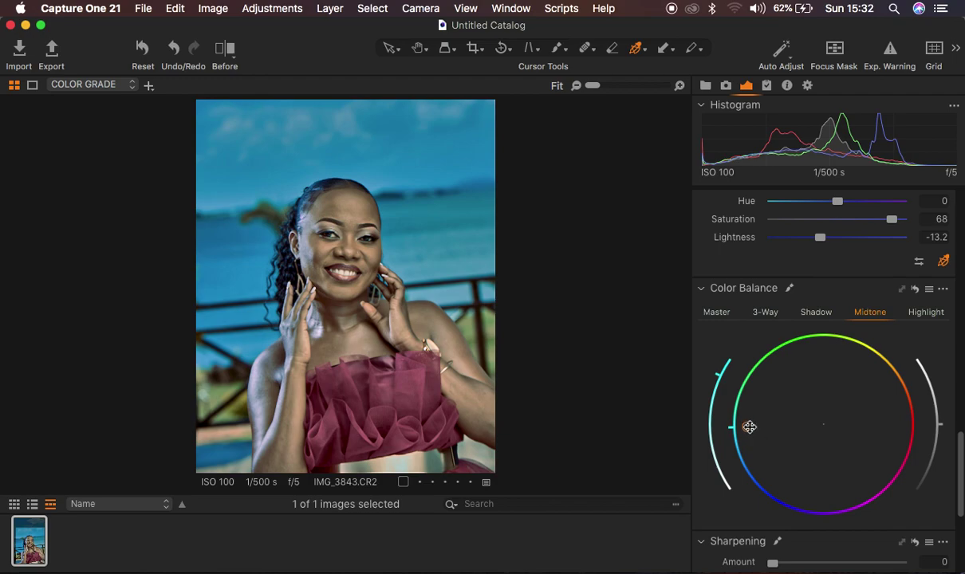
left_click_drag(750, 427, 818, 426)
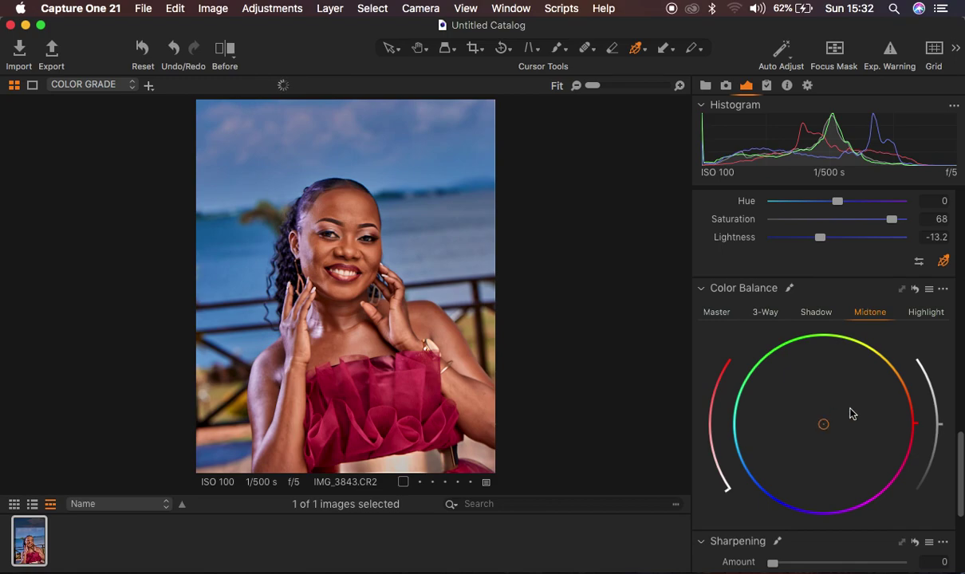
Tint the shadows slightly towards cyan in Color Balance and check the portrait up close.
left_click(816, 314)
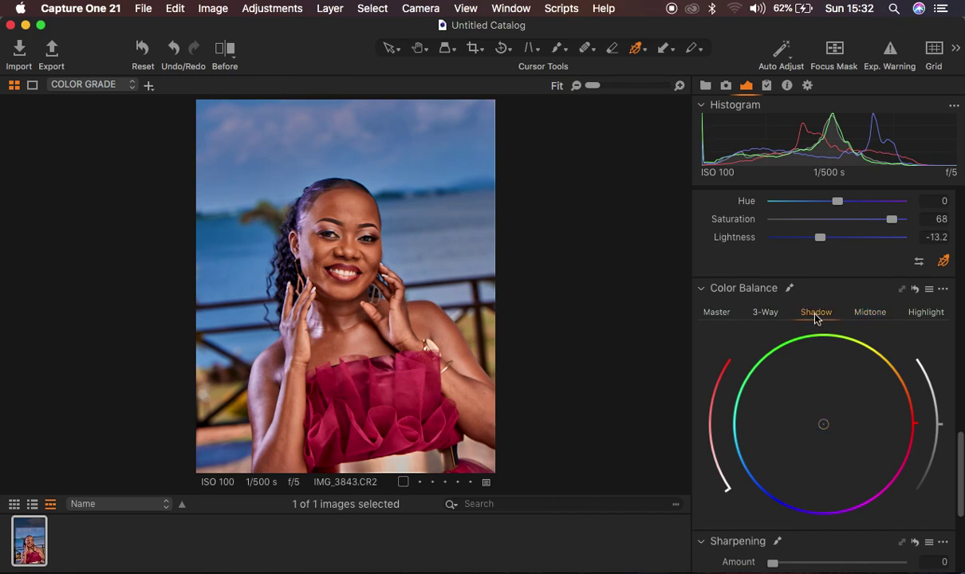
left_click_drag(825, 427, 813, 427)
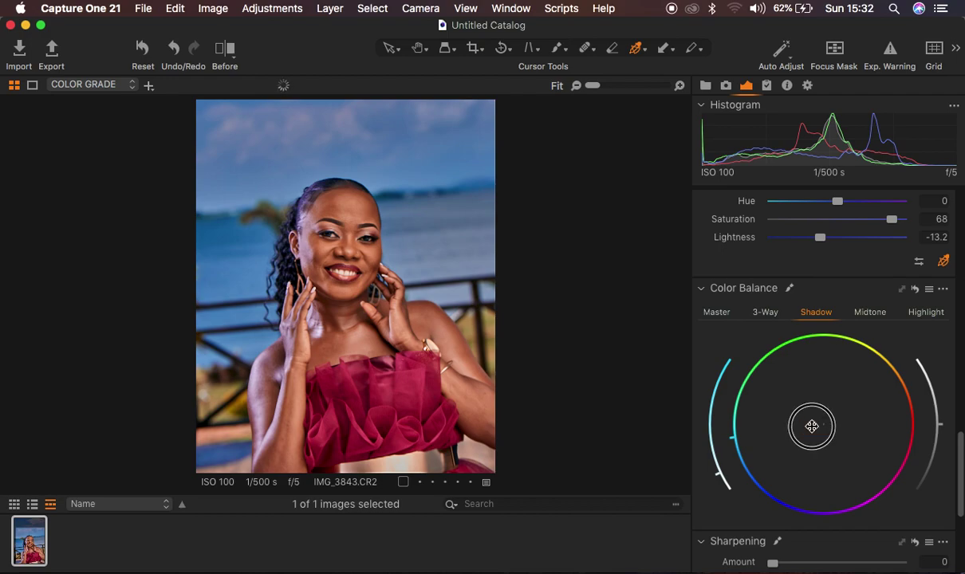
left_click_drag(812, 427, 815, 426)
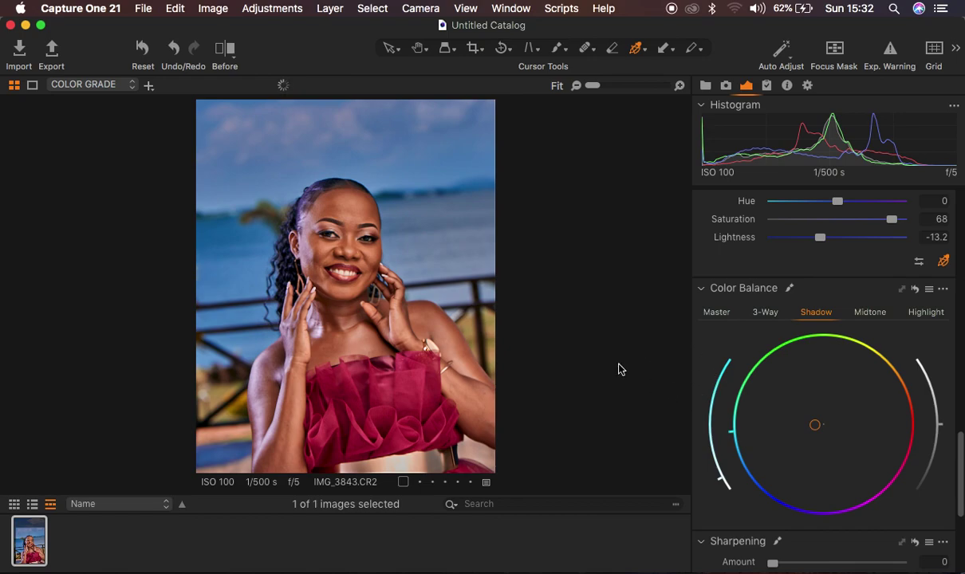
key("super+plus")
key("super+plus")
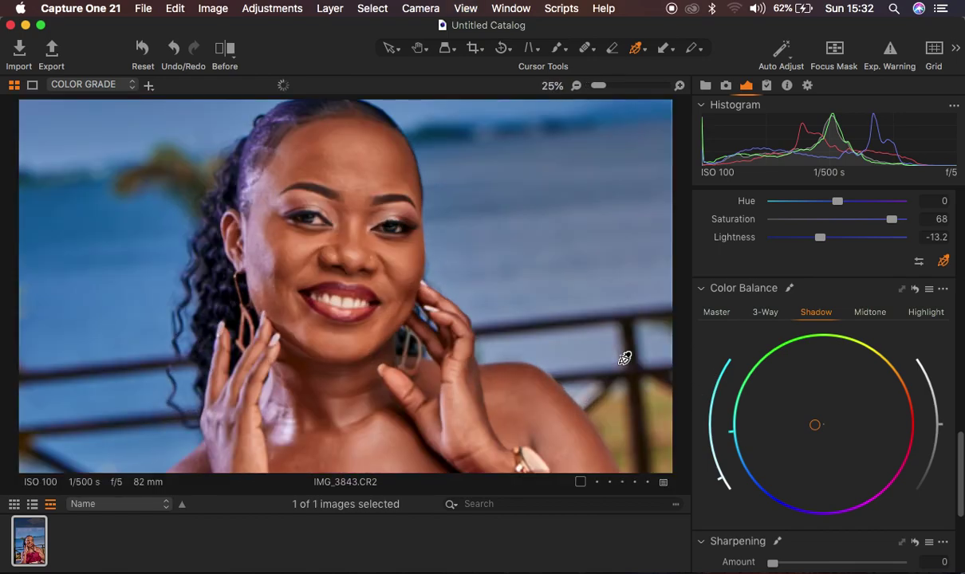
key("super+minus")
key("super+minus")
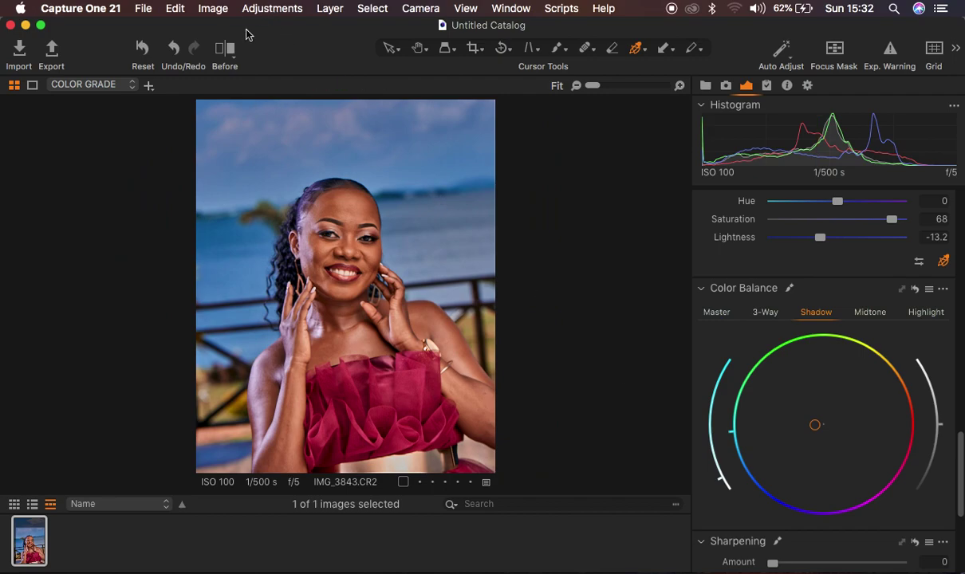
Compare the photo before and after in a split view, sweeping the divider across to the after version, and close the comparison.
left_click(229, 51)
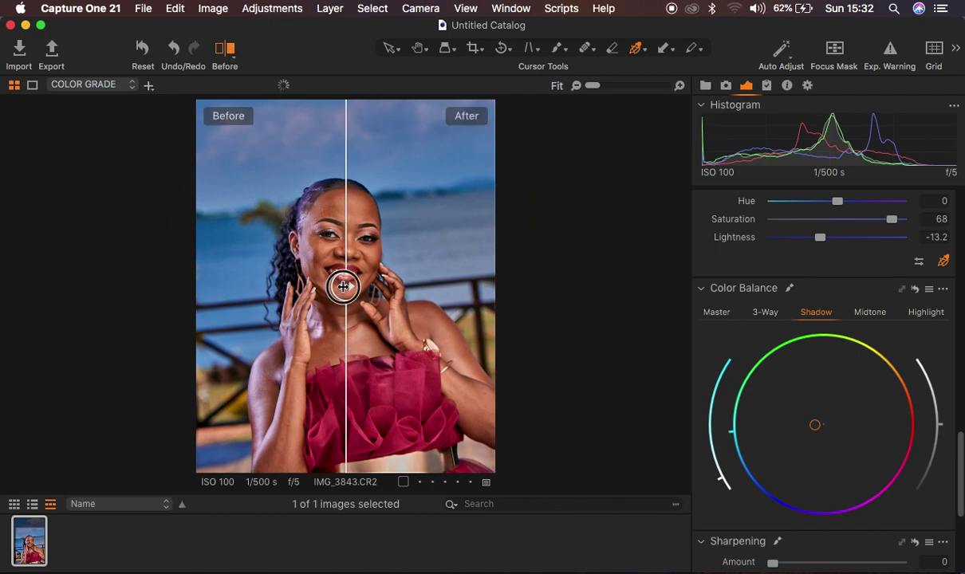
left_click_drag(331, 287, 147, 304)
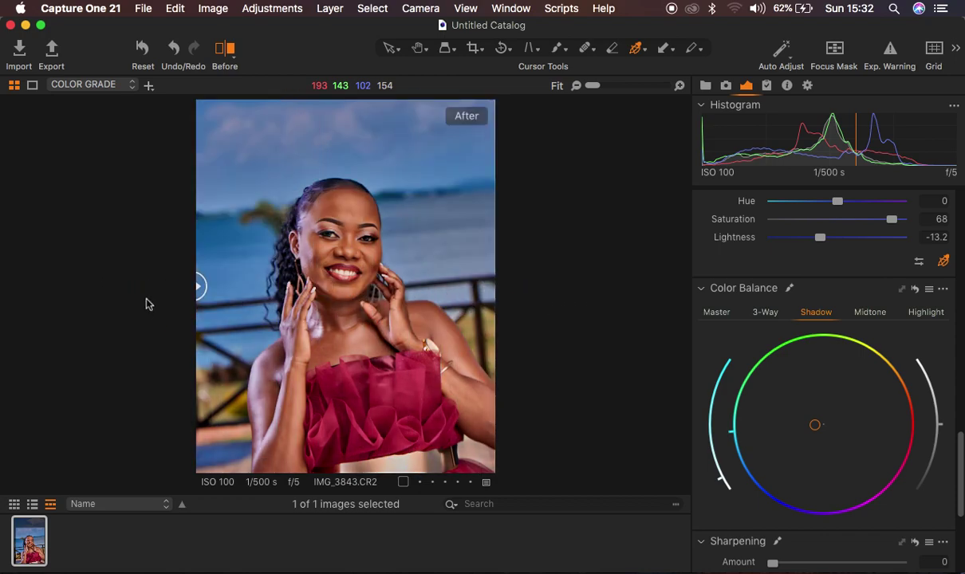
left_click(220, 51)
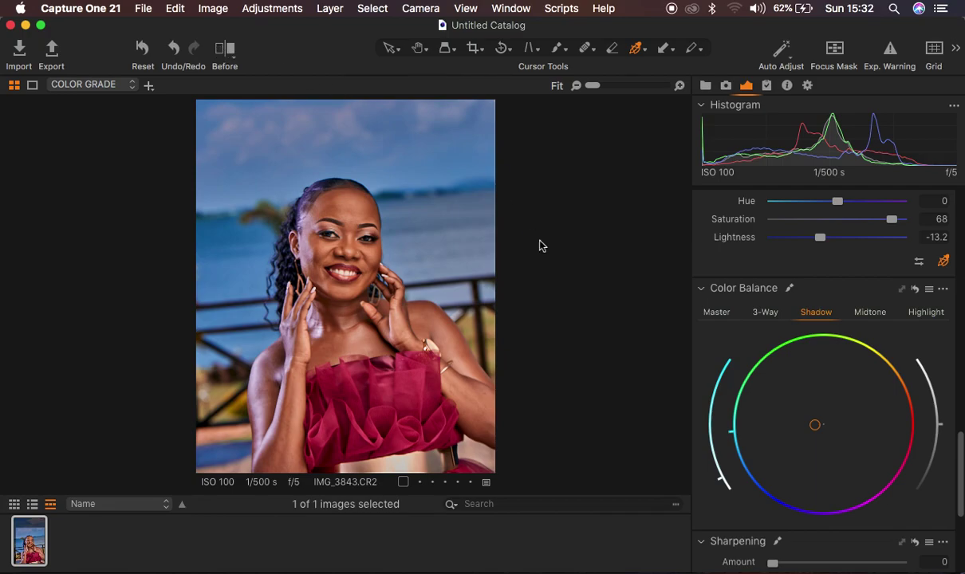
Zoom in on the eyes and erase the COLOR GRADE layer's mask over the eyeshadow.
scroll(884, 303, "up", 10)
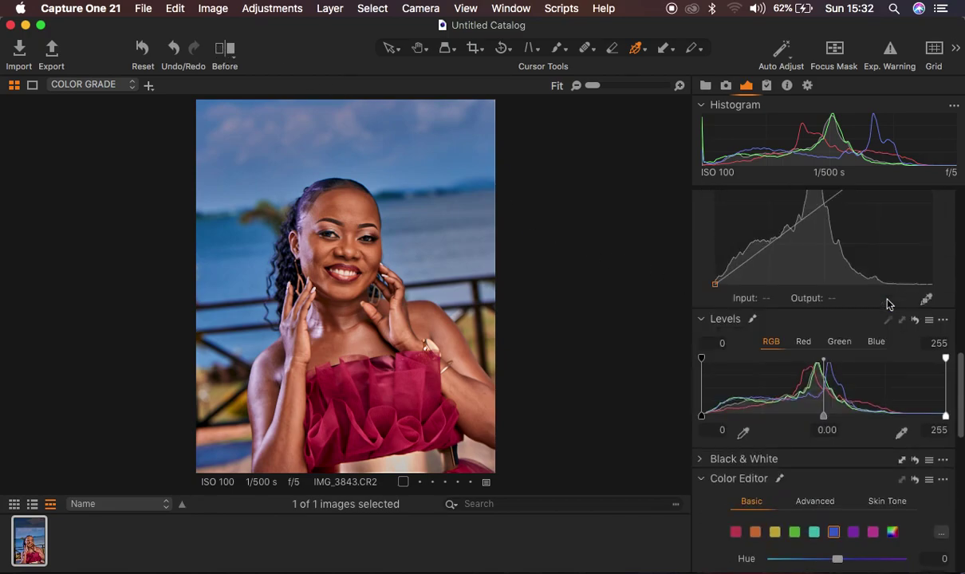
scroll(574, 295, "up", 5)
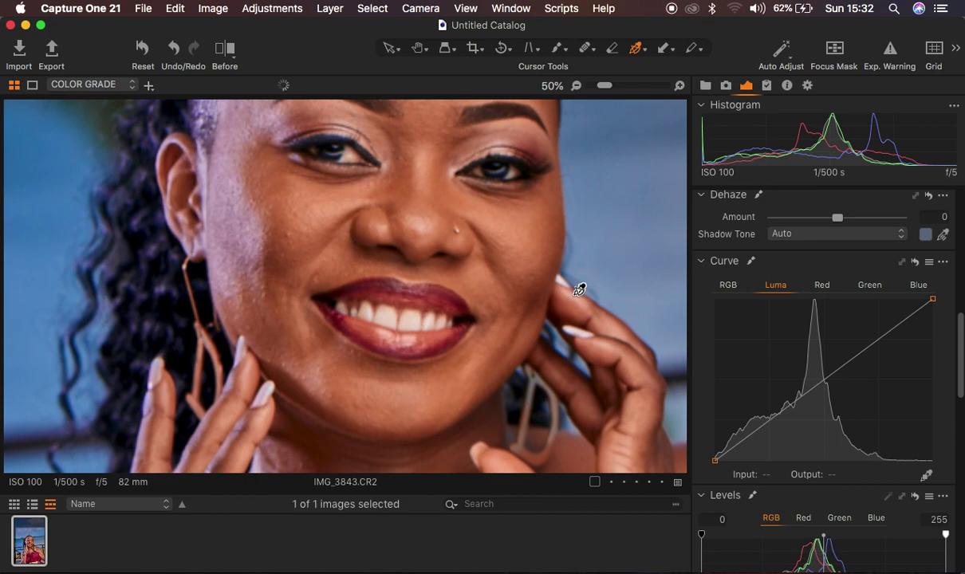
scroll(513, 237, "up", 3)
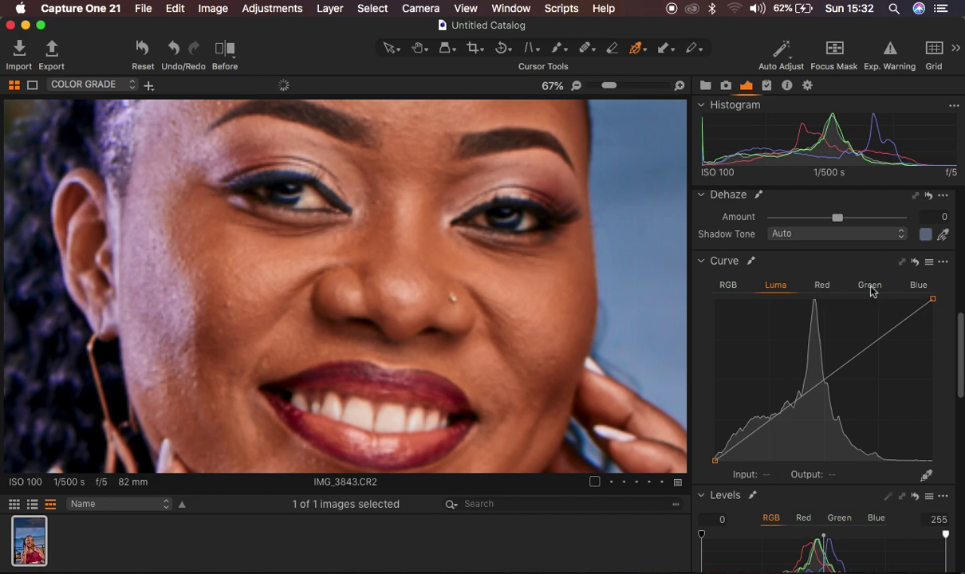
scroll(873, 291, "up", 8)
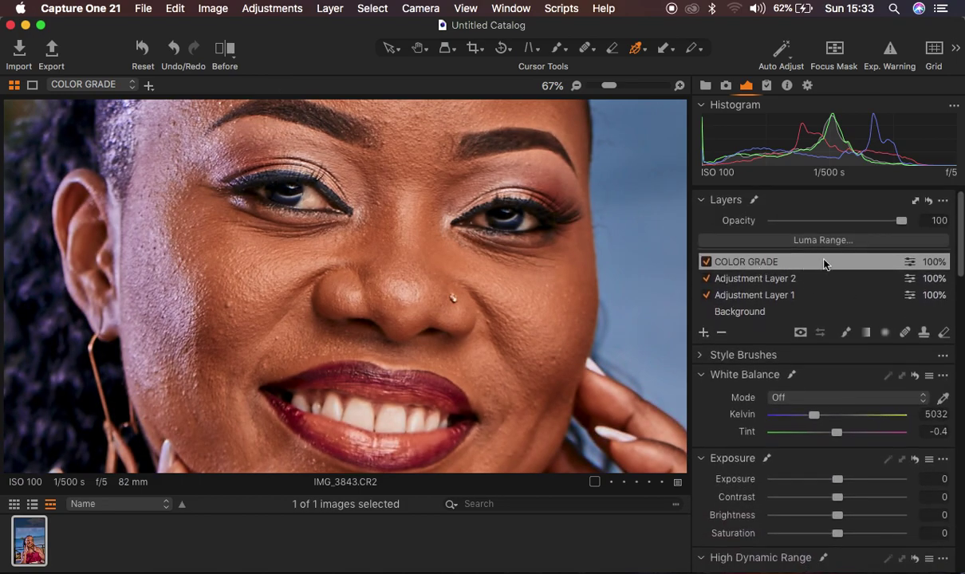
left_click(944, 332)
left_click_drag(483, 204, 515, 205)
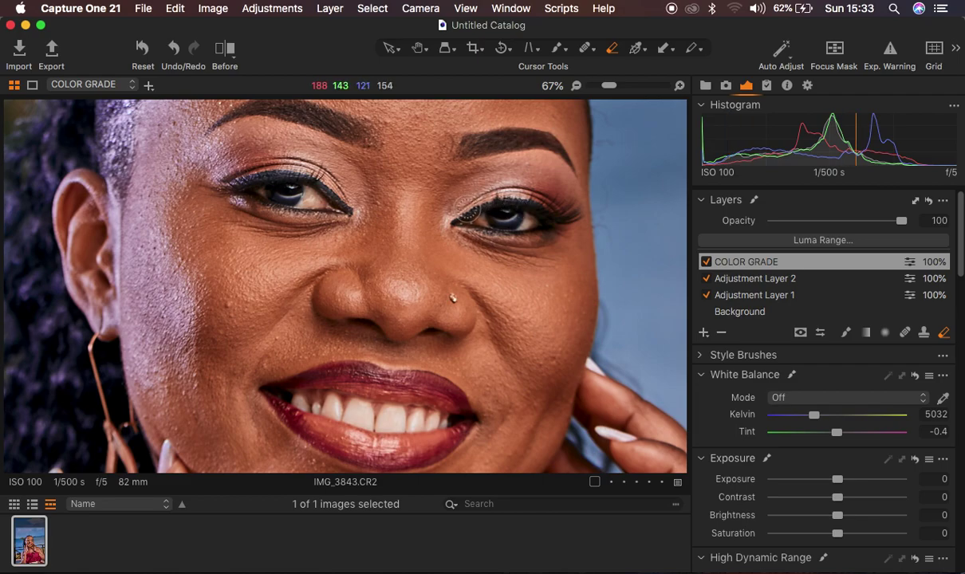
left_click_drag(444, 197, 513, 186)
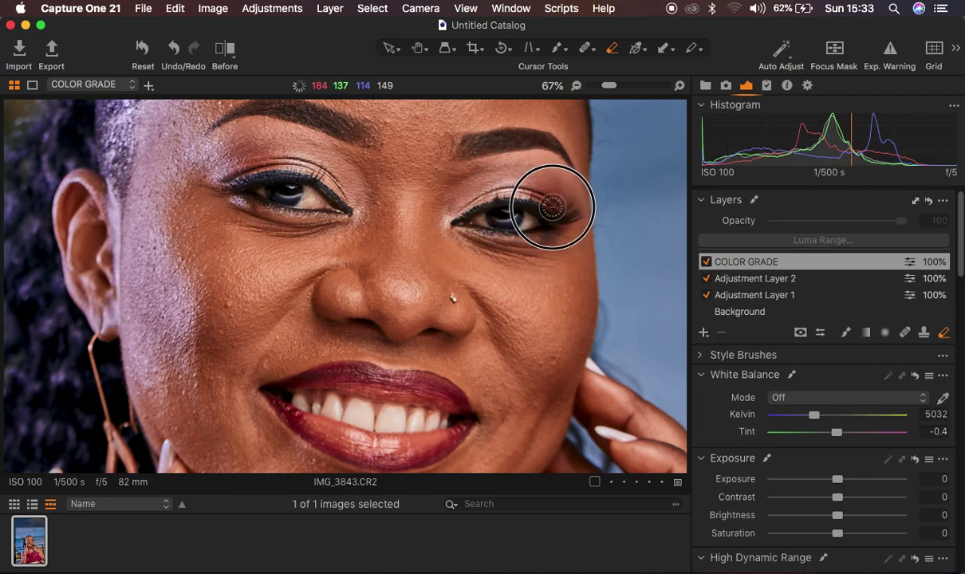
mouse_move(483, 190)
left_mouse_down()
mouse_move(513, 178)
mouse_move(544, 187)
mouse_move(507, 181)
left_mouse_up()
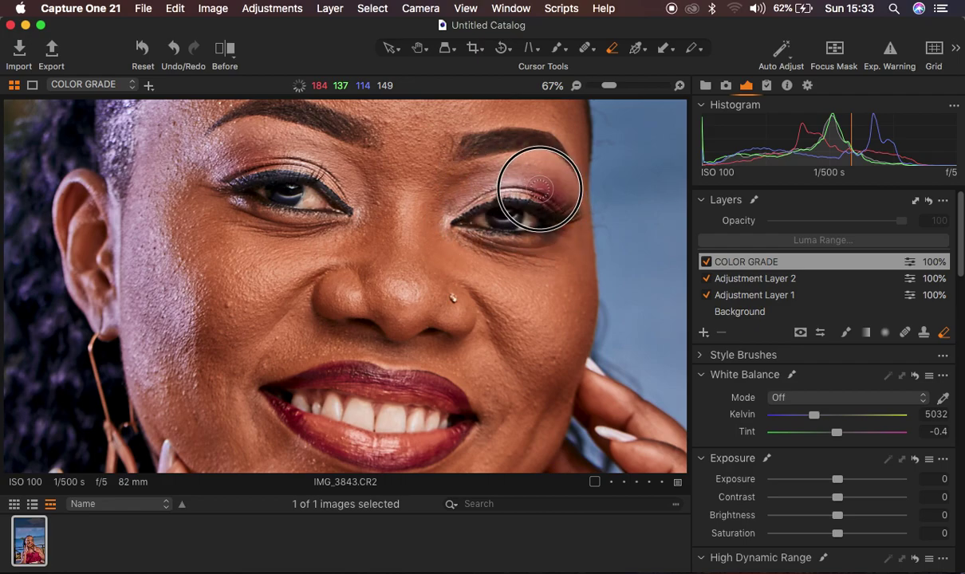
left_click_drag(271, 167, 319, 185)
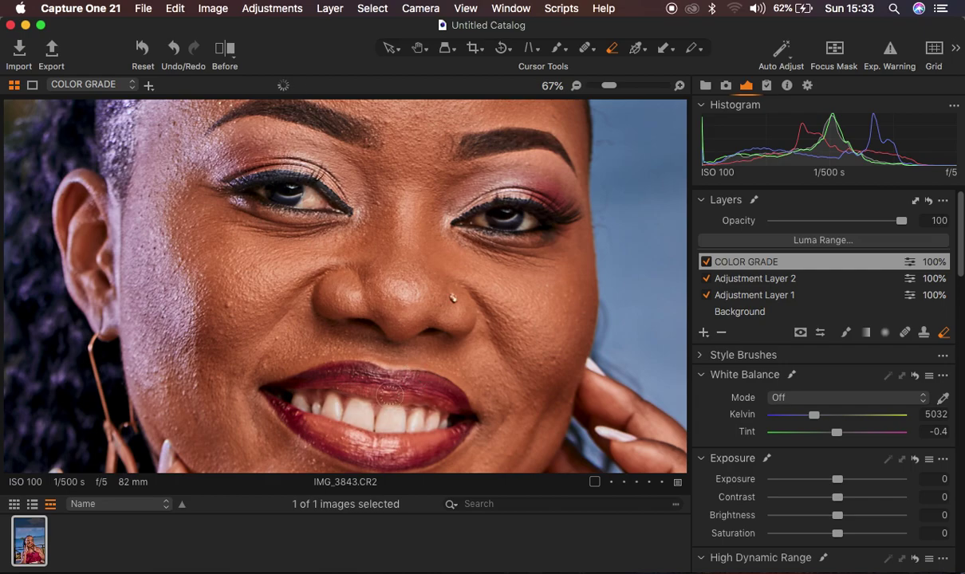
Show the COLOR GRADE layer's mask, erase more of it around her left eye, and zoom out to the whole portrait.
key("m")
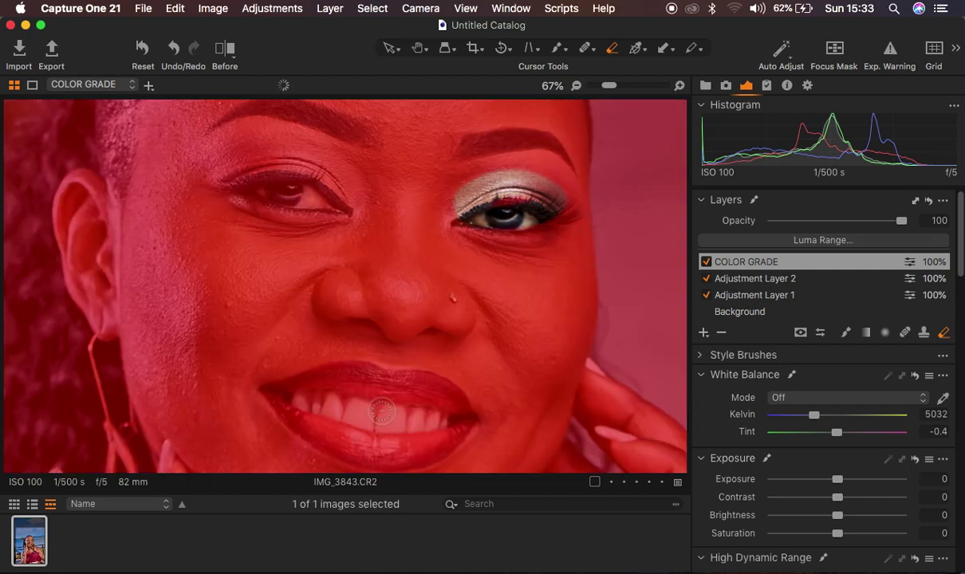
mouse_move(465, 204)
left_mouse_down()
mouse_move(459, 212)
mouse_move(511, 215)
mouse_move(539, 190)
mouse_move(496, 206)
left_mouse_up()
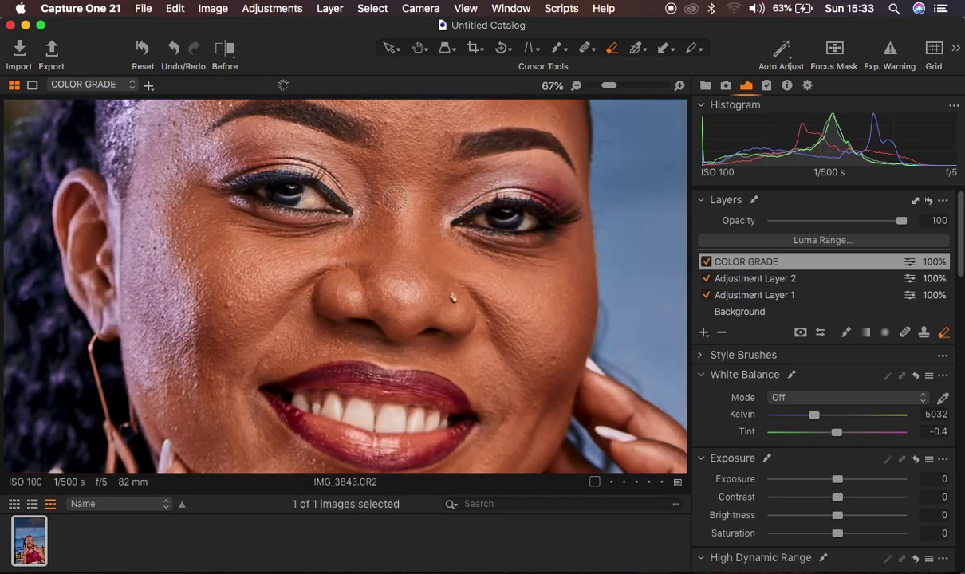
key("super+0")
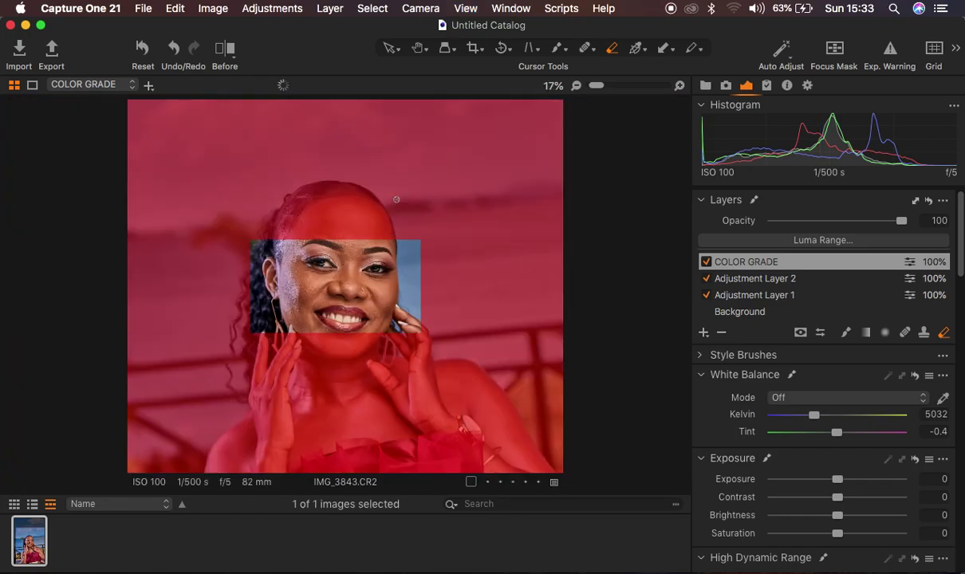